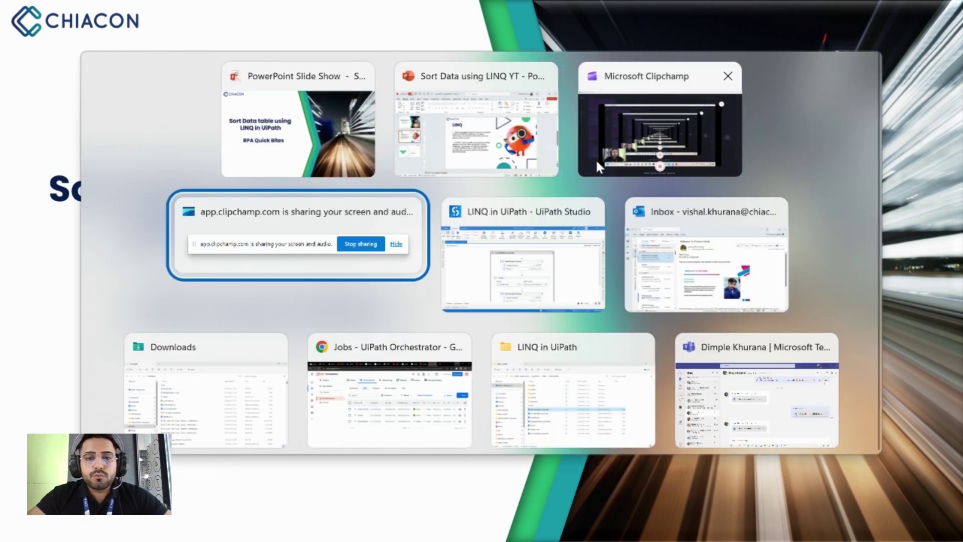
pyautogui.press('Tab')
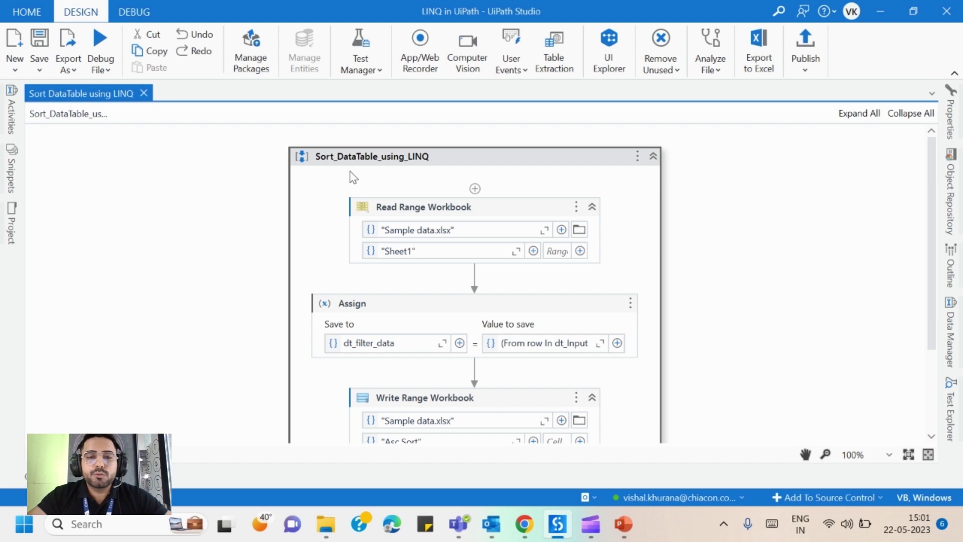
# Open Sample data.xlsx from the project folder on disk.
pyautogui.click(367, 234)
pyautogui.click(6, 226)
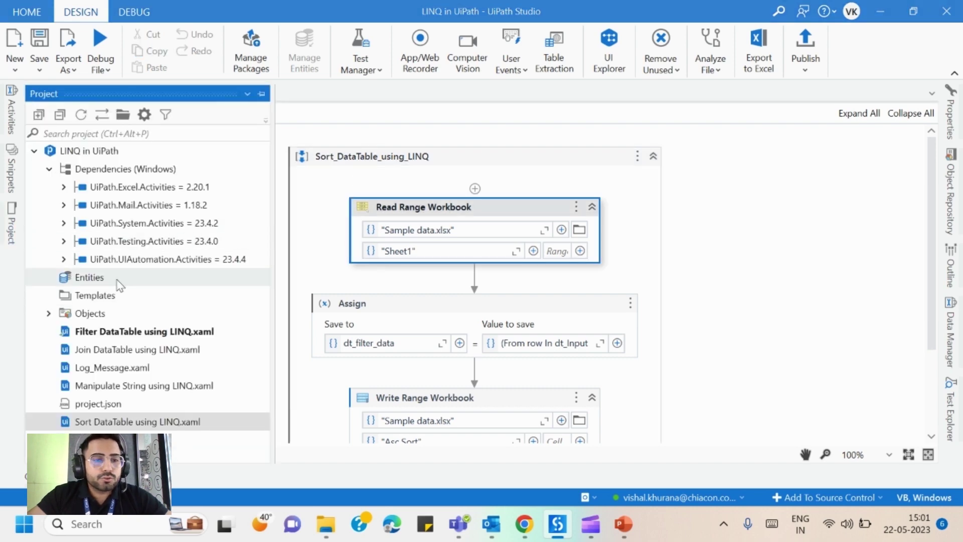
pyautogui.click(122, 114)
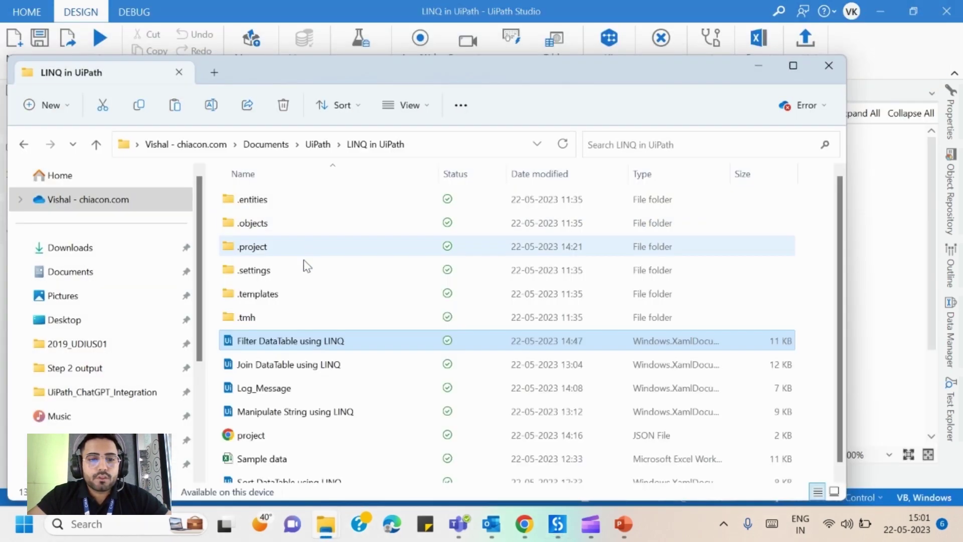
pyautogui.doubleClick(158, 39)
# Review the food table and its Calories column in Excel, then return to Studio.
pyautogui.click(296, 399)
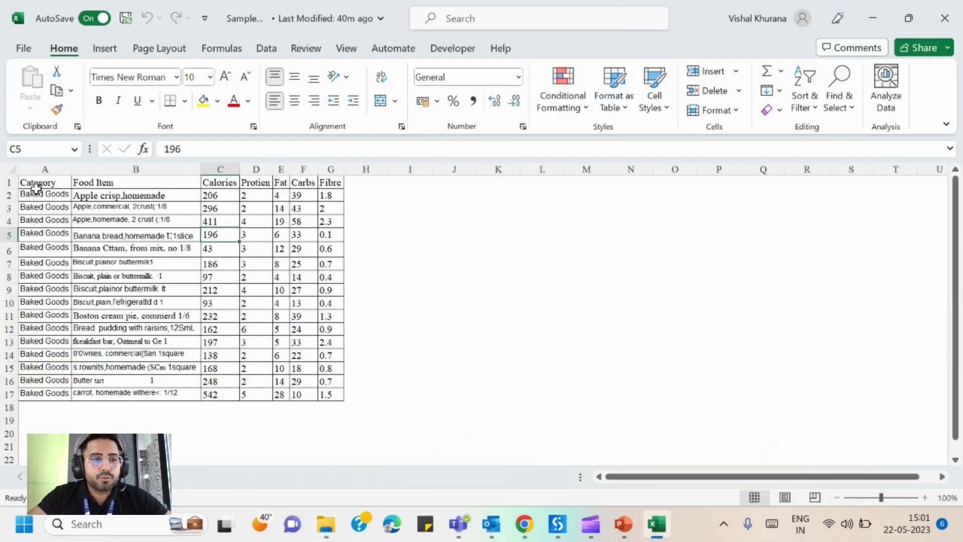
pyautogui.click(9, 168)
pyautogui.click(453, 234)
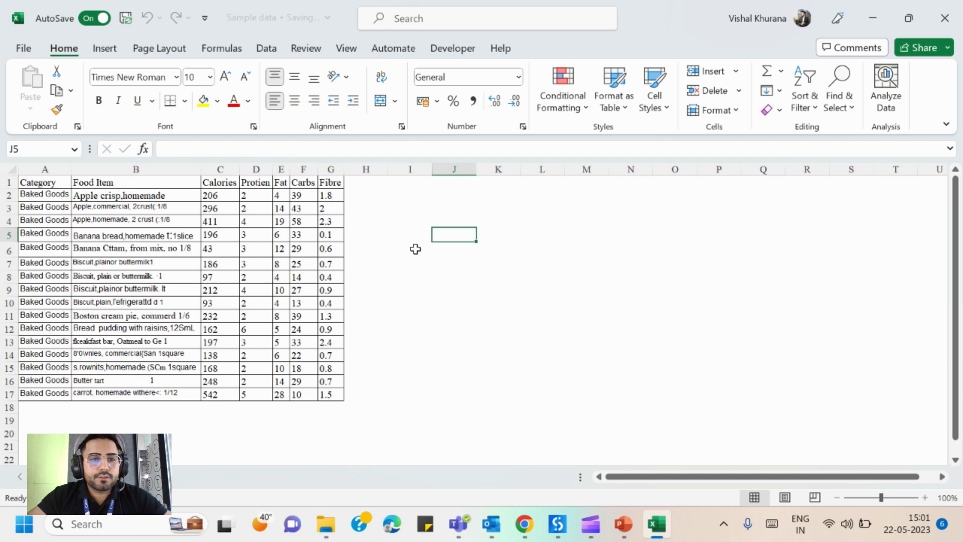
pyautogui.hotkey('alt', 'Tab')
pyautogui.hotkey('alt', 'Tab')
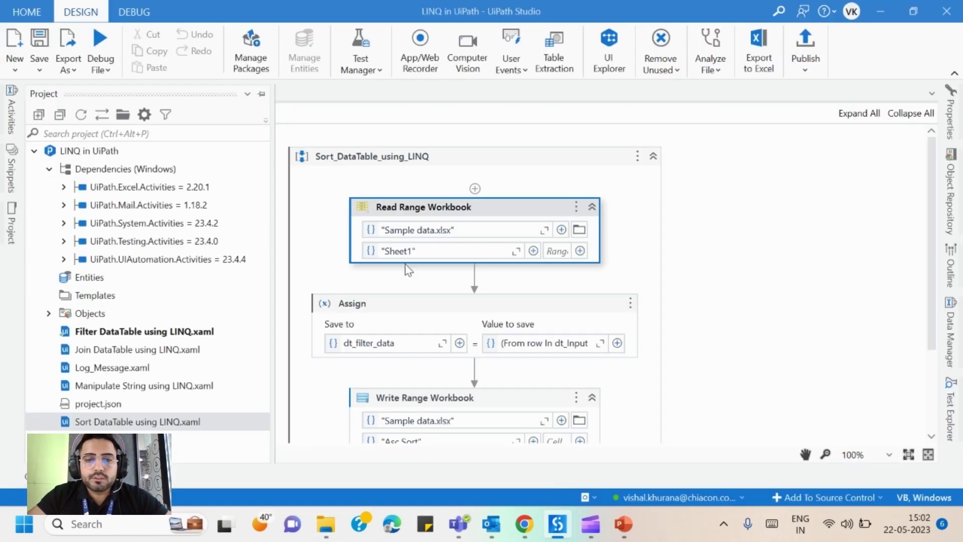
# Close the project files panel, check the Read Range Workbook properties, and select the Assign.
pyautogui.click(407, 269)
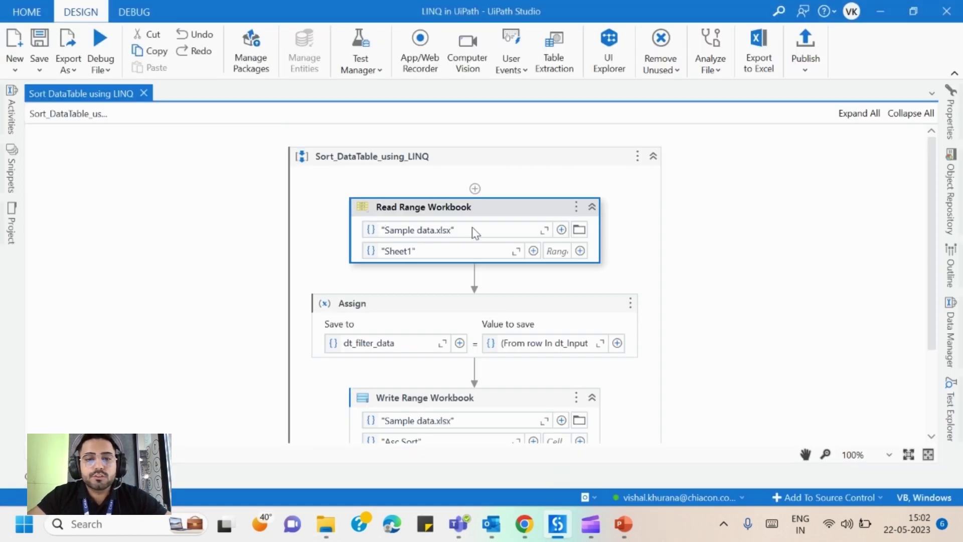
pyautogui.scroll(-1, 451, 267)
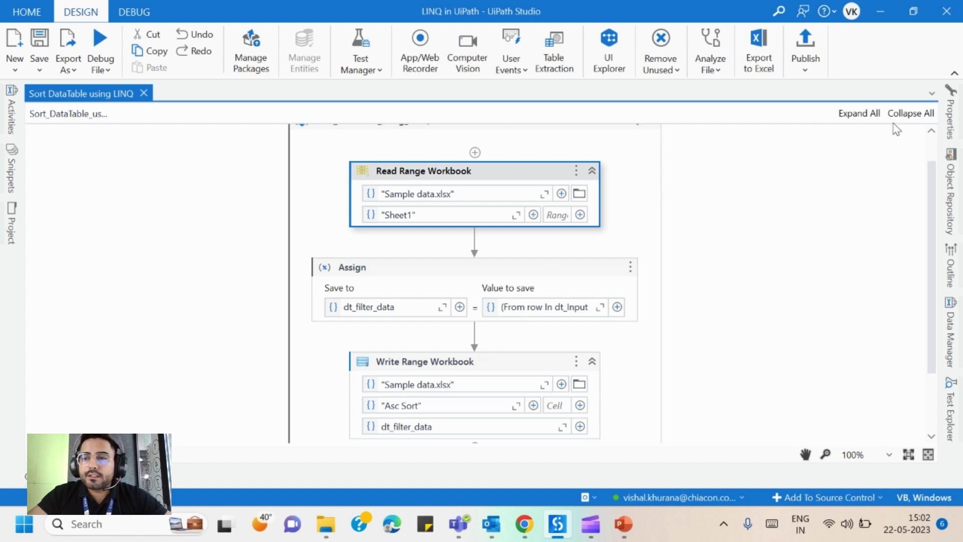
pyautogui.click(950, 114)
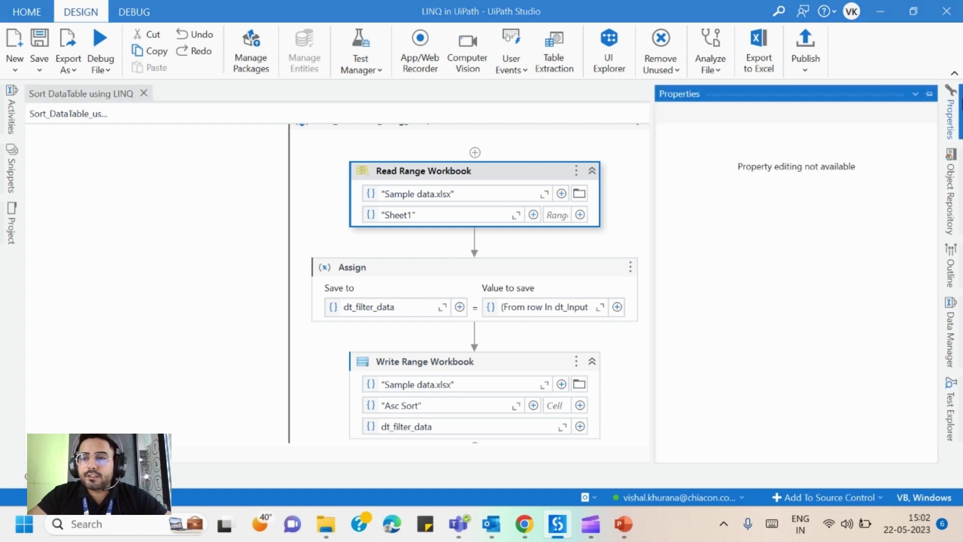
pyautogui.click(550, 279)
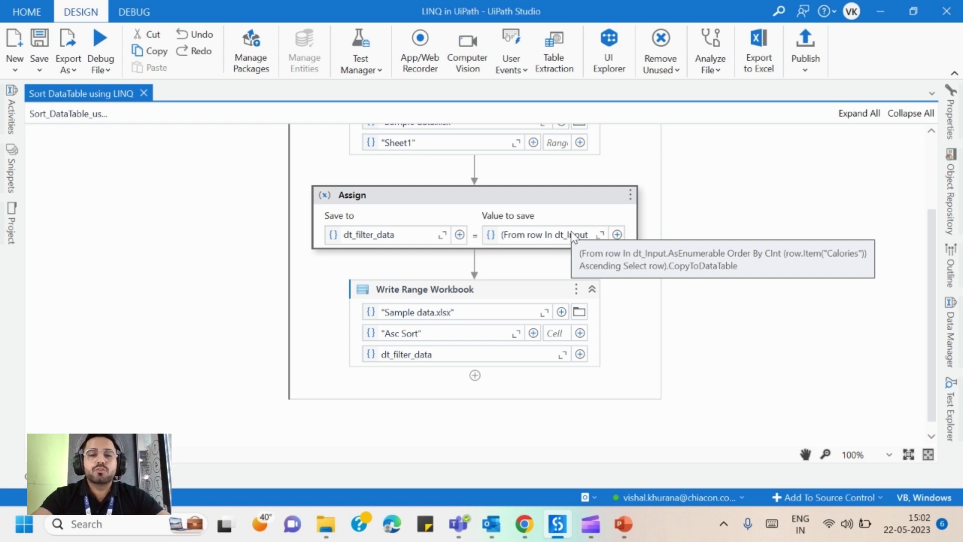
pyautogui.click(505, 197)
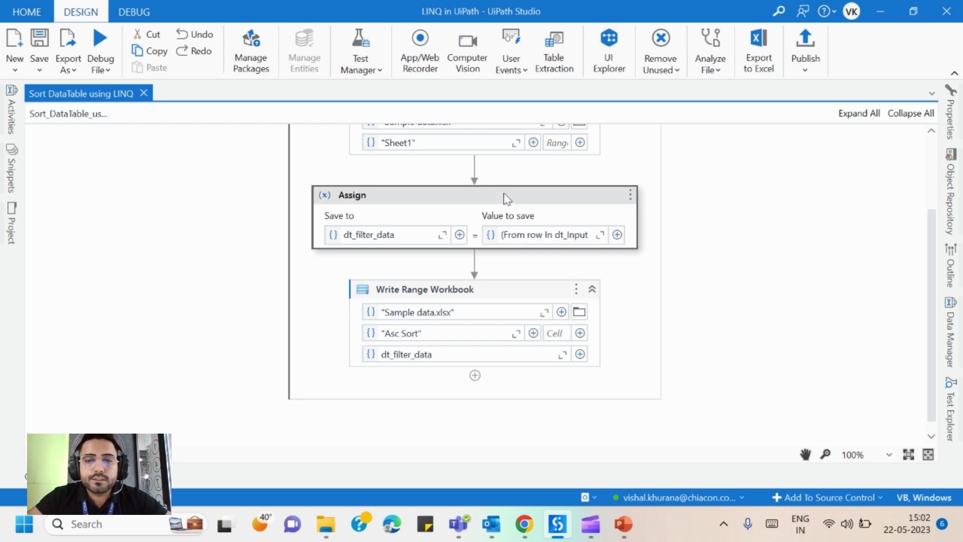
# Replace the old Assign with a new one between Read Range and Write Range.
pyautogui.press('Delete')
pyautogui.click(12, 109)
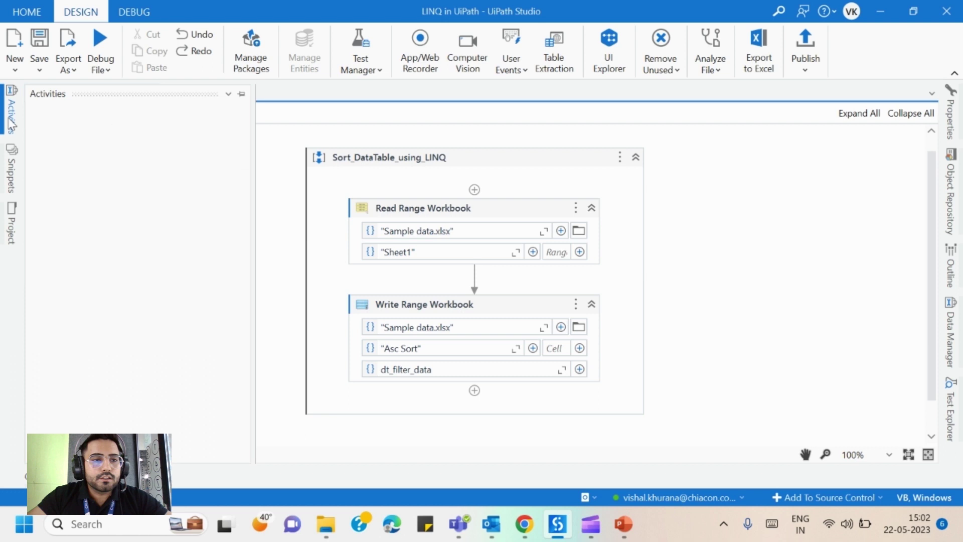
pyautogui.moveTo(88, 170)
pyautogui.mouseDown()
pyautogui.moveTo(328, 269)
pyautogui.moveTo(467, 278)
pyautogui.mouseUp()
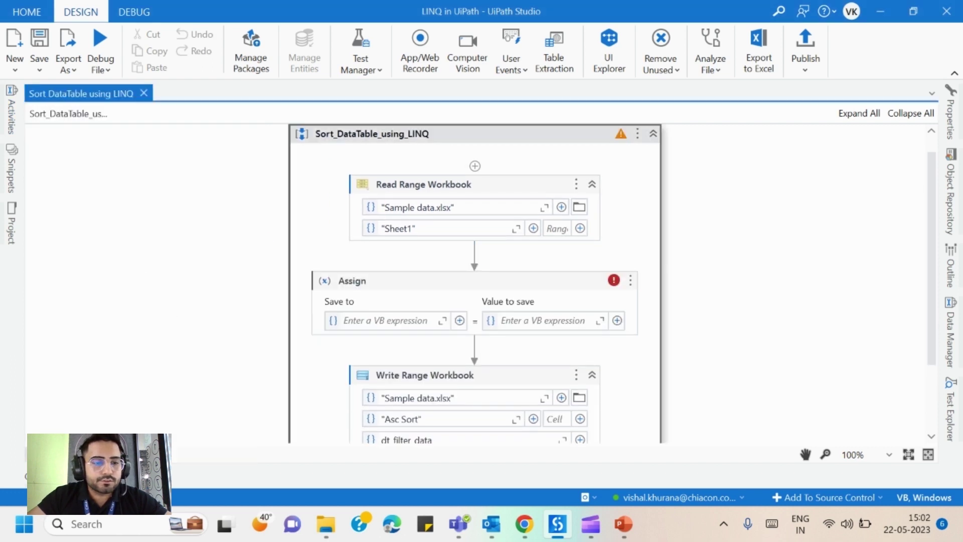
# Set the new Assign's Save to variable to dt_filter_data.
pyautogui.hotkey('ctrl', 'alt', 'v')
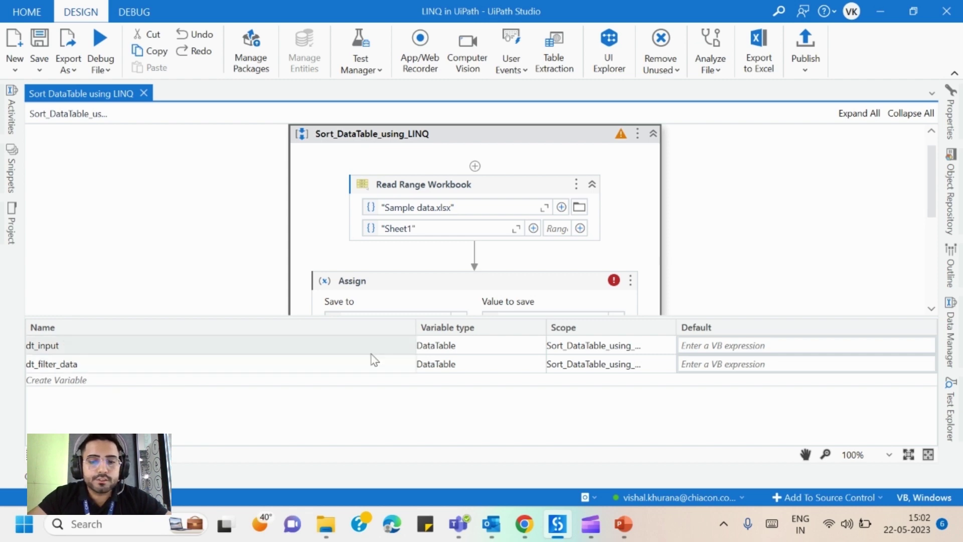
pyautogui.click(369, 318)
pyautogui.write('dt')
pyautogui.press('Tab')
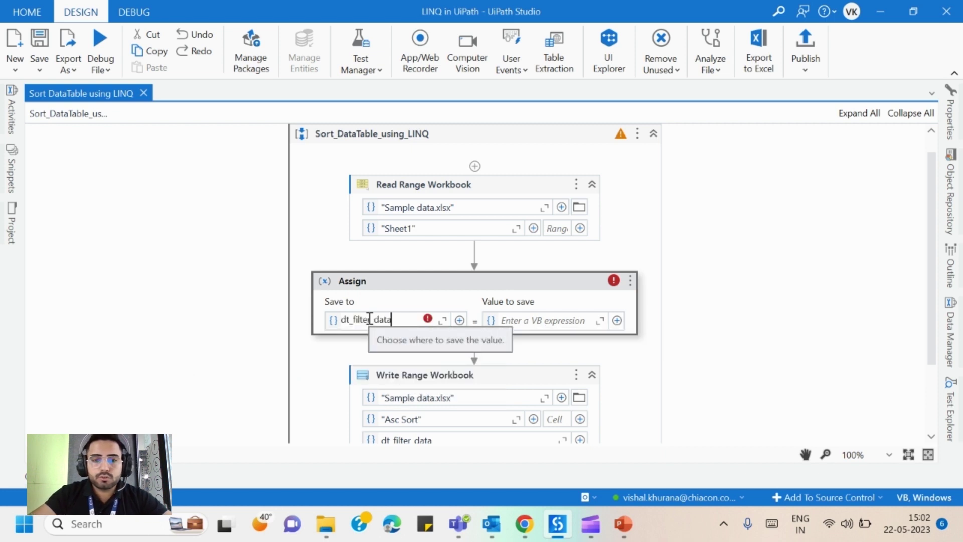
pyautogui.click(600, 320)
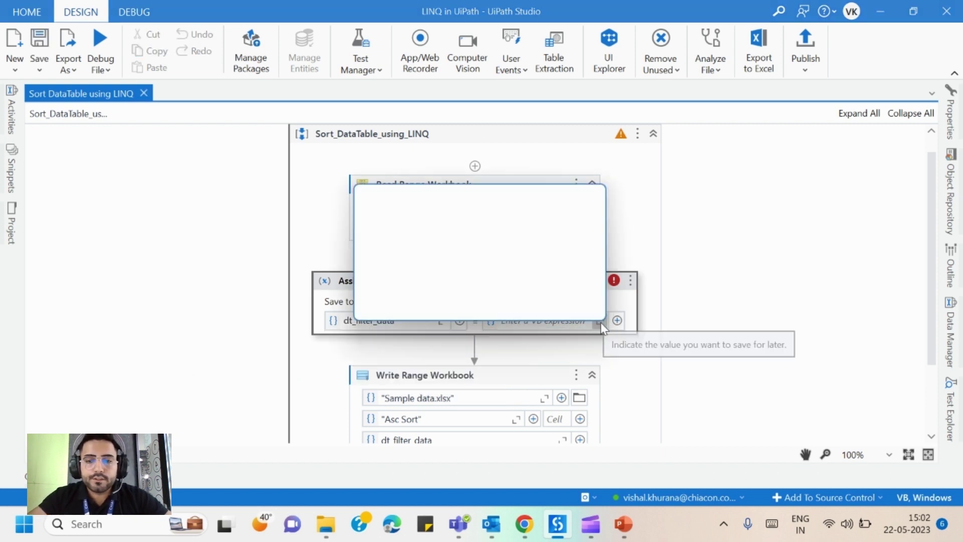
# In the full-screen expression editor, enter '(From row In dt_input.AsEnumerable Order'.
pyautogui.click(563, 194)
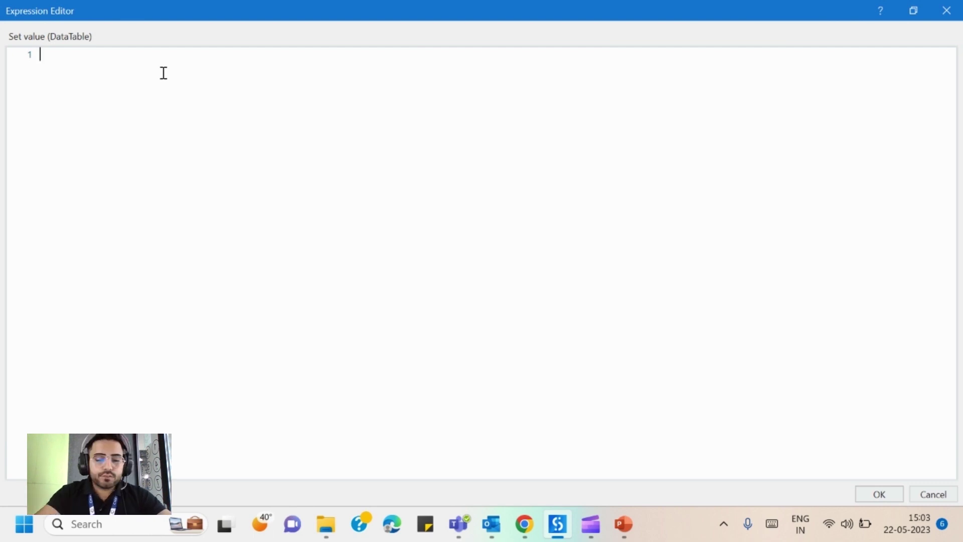
pyautogui.write('(')
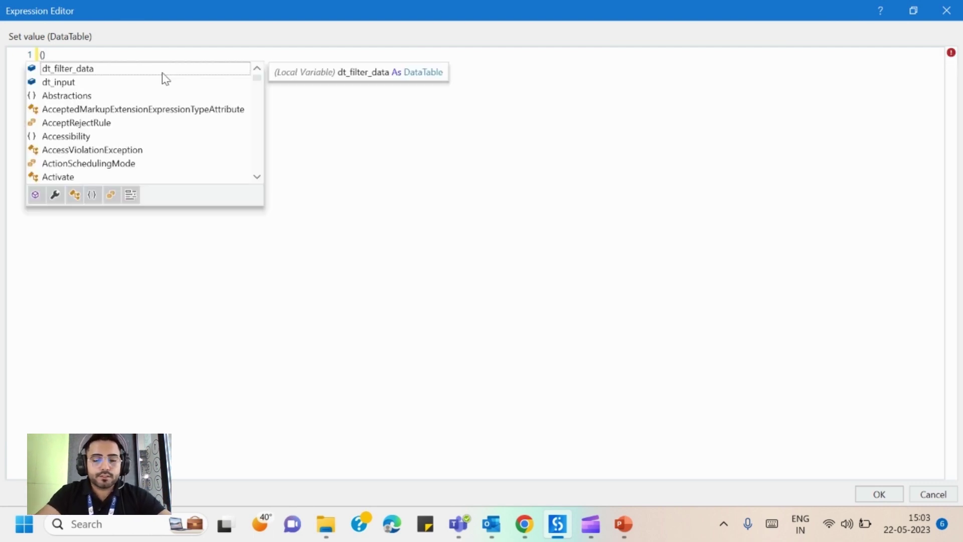
pyautogui.write('From')
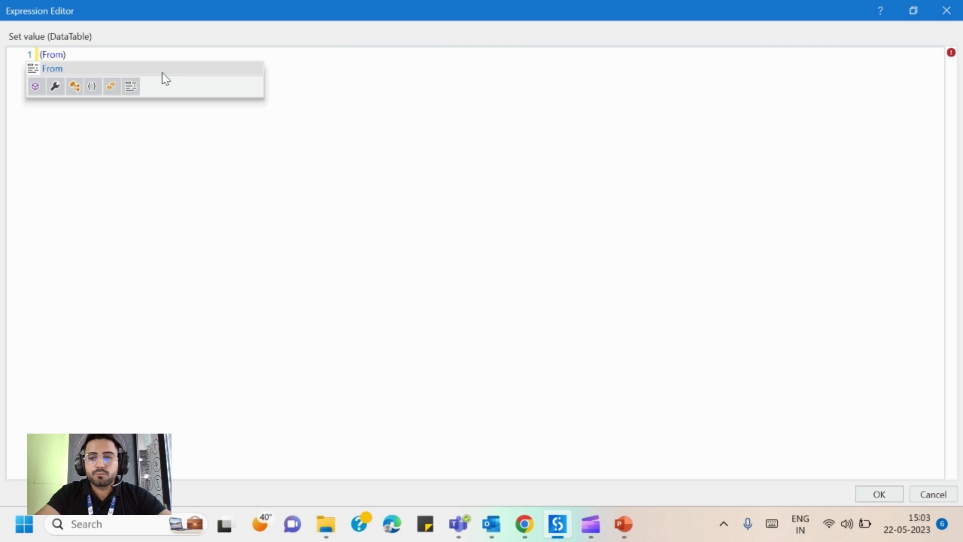
pyautogui.write(' r')
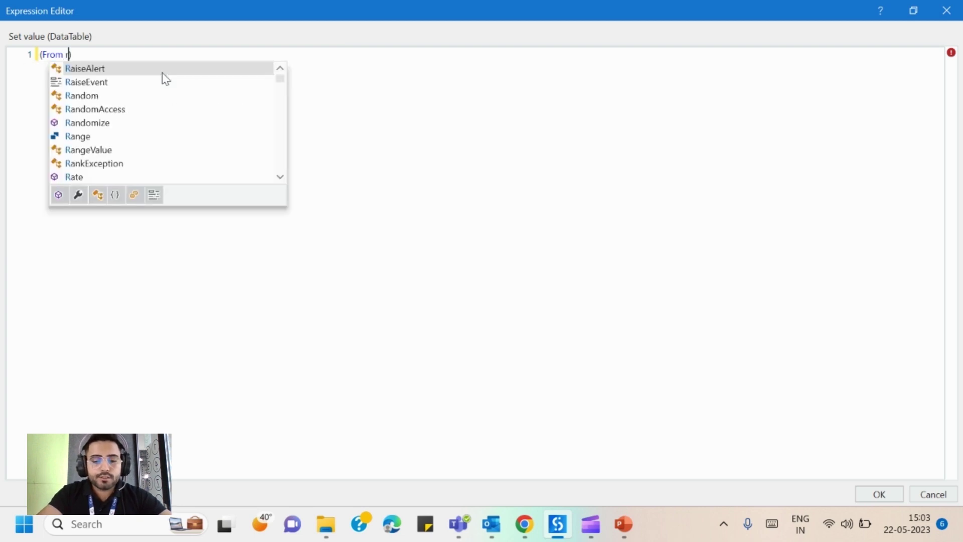
pyautogui.write('ow ')
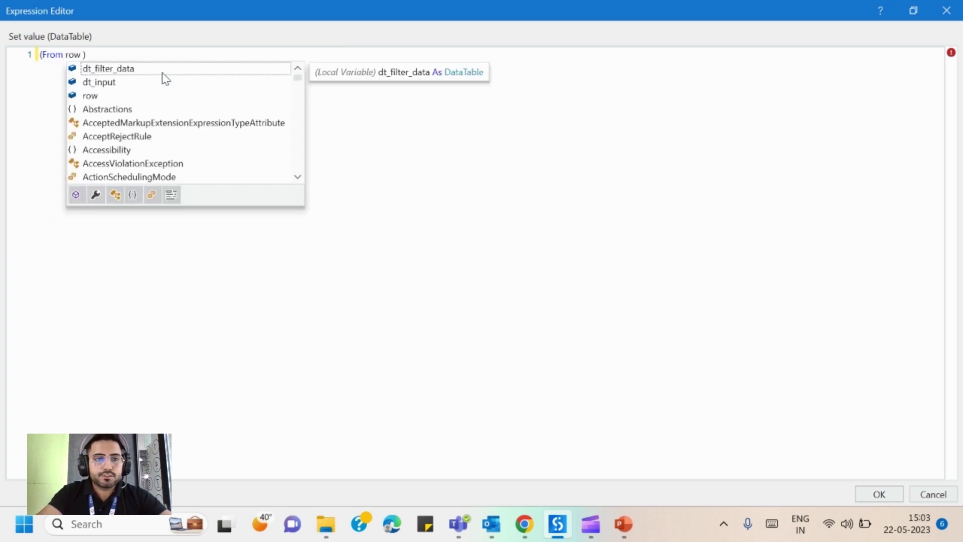
pyautogui.write('In dt')
pyautogui.press('Down')
pyautogui.press('Tab')
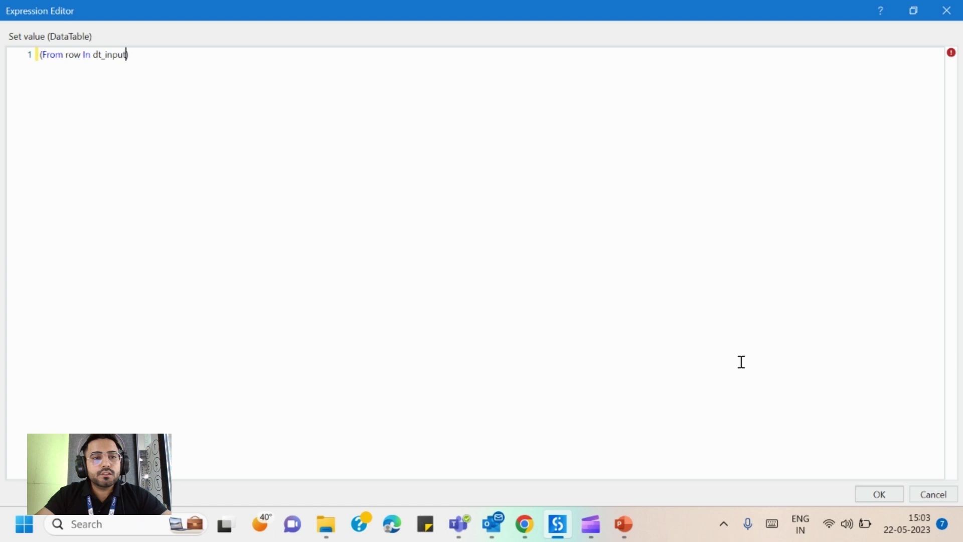
pyautogui.write('.As')
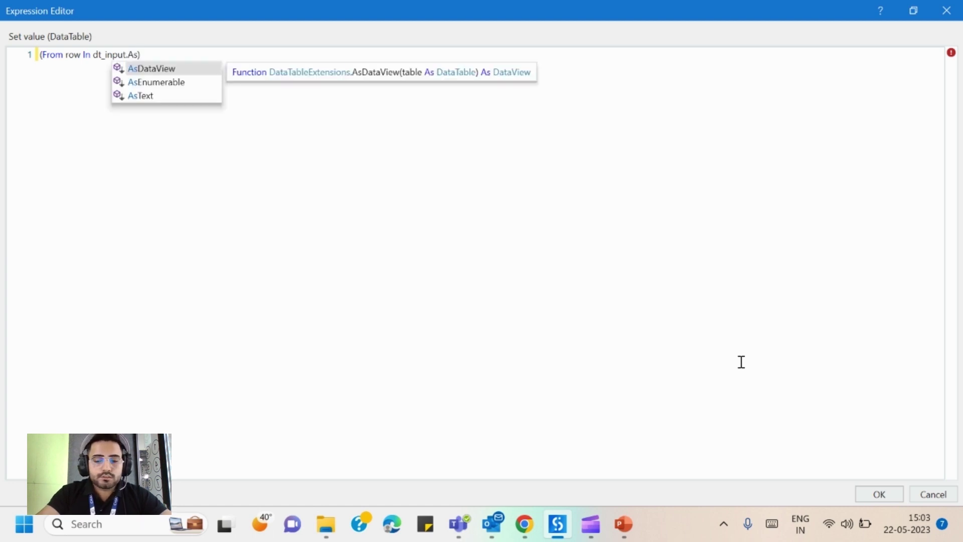
pyautogui.write('Enu')
pyautogui.press('Tab')
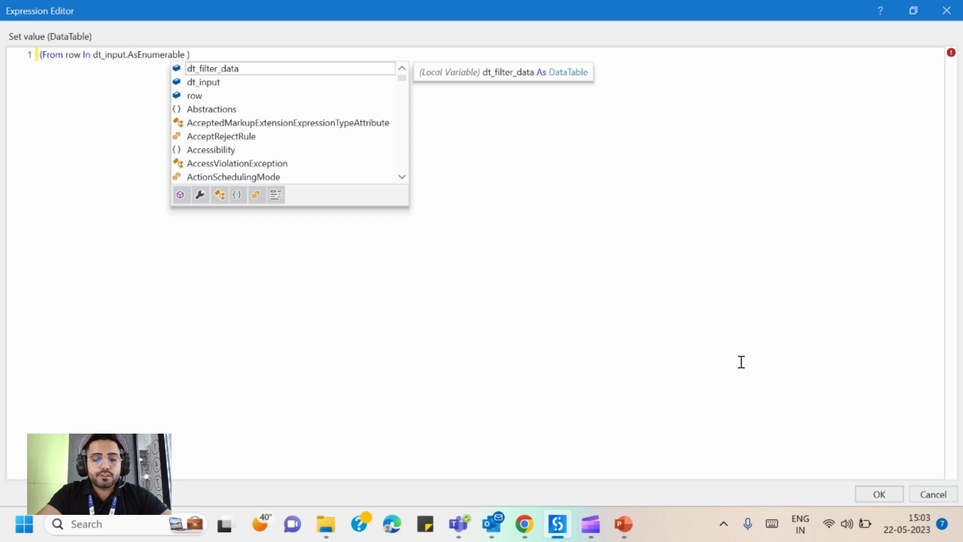
pyautogui.write('Order')
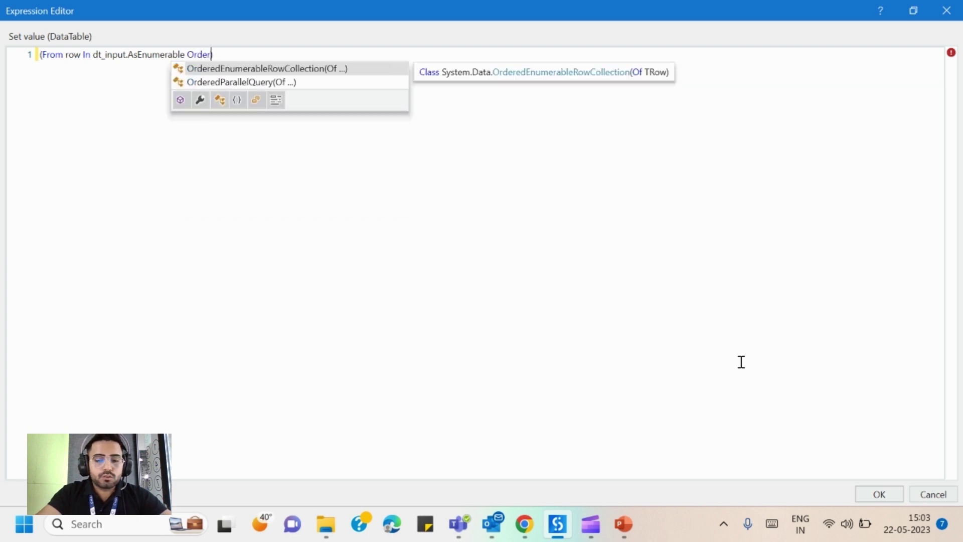
pyautogui.write(' By')
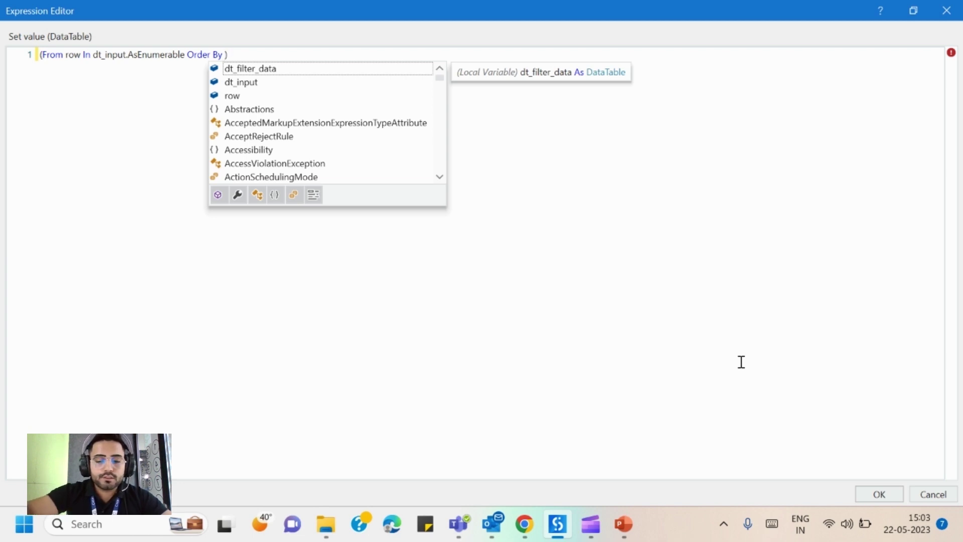
pyautogui.write('CInt')
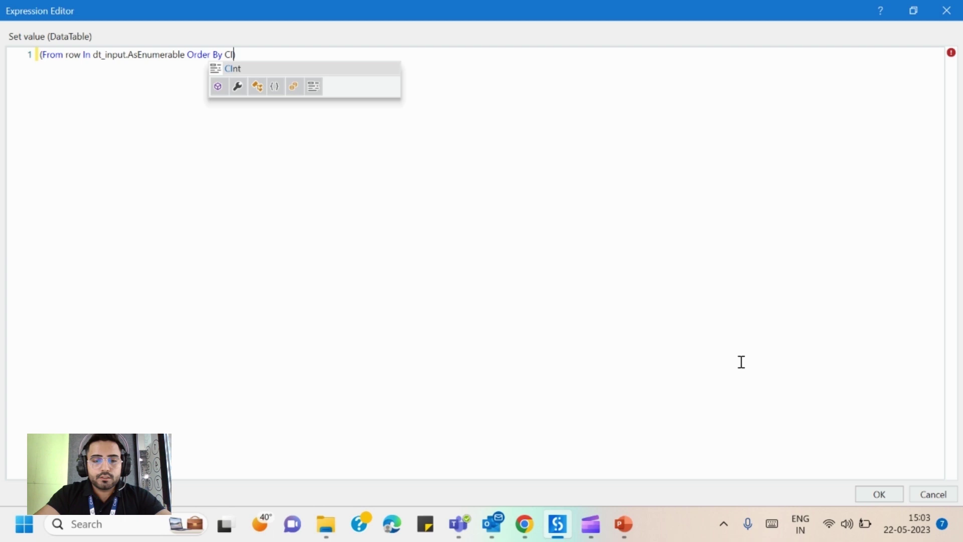
pyautogui.write(' (')
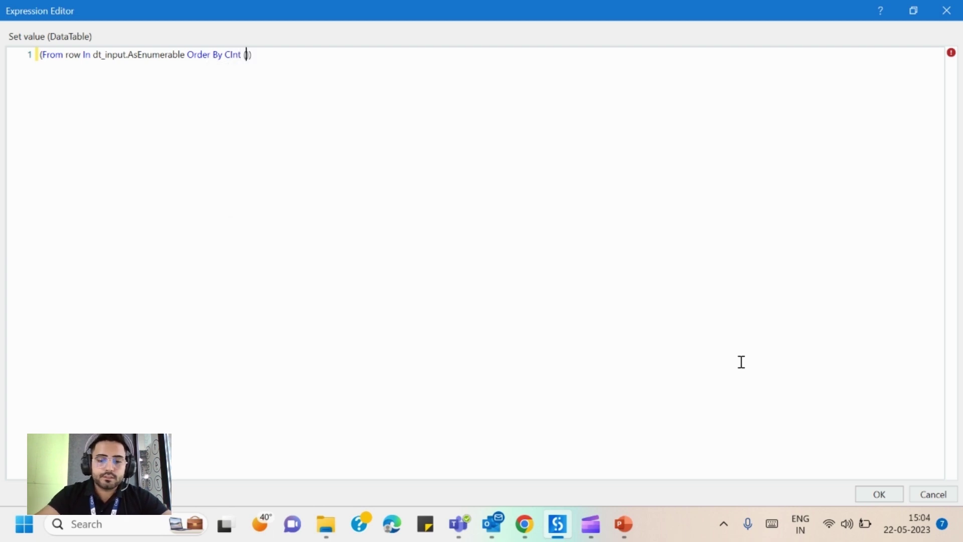
pyautogui.write('row')
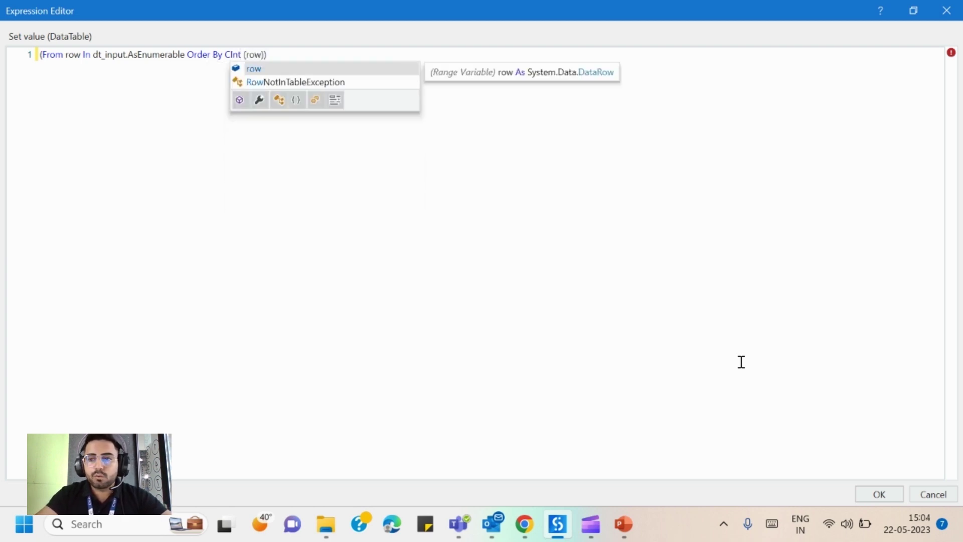
pyautogui.write('.It')
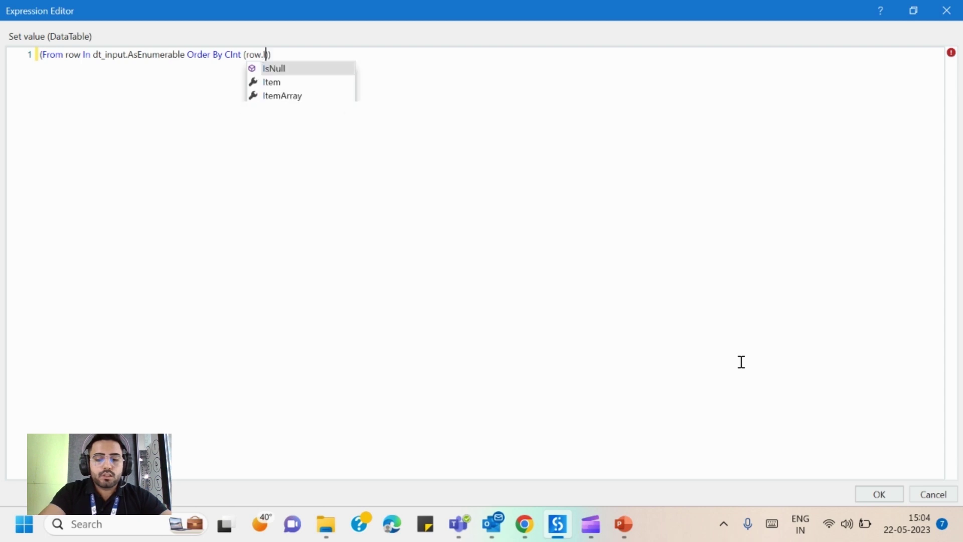
pyautogui.write('em')
pyautogui.write('("C')
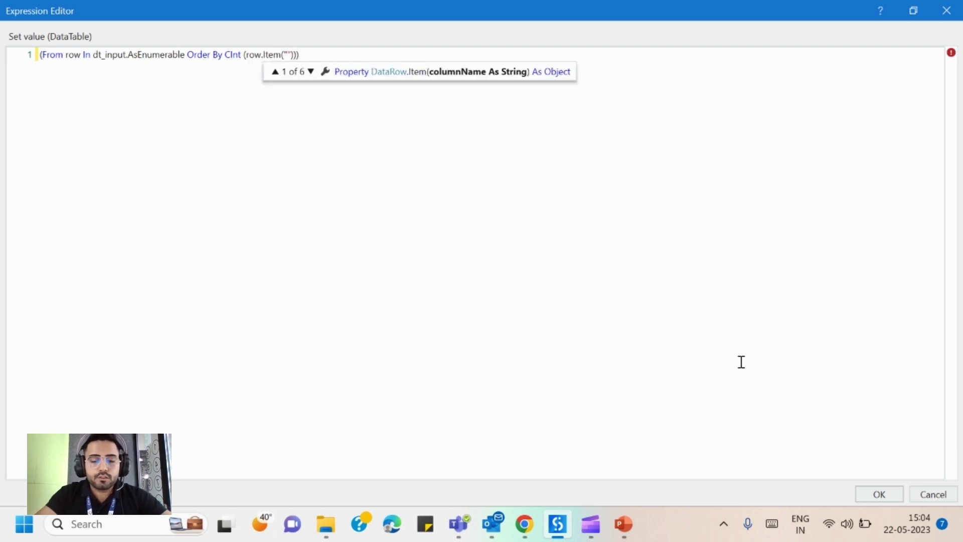
pyautogui.write('alories')
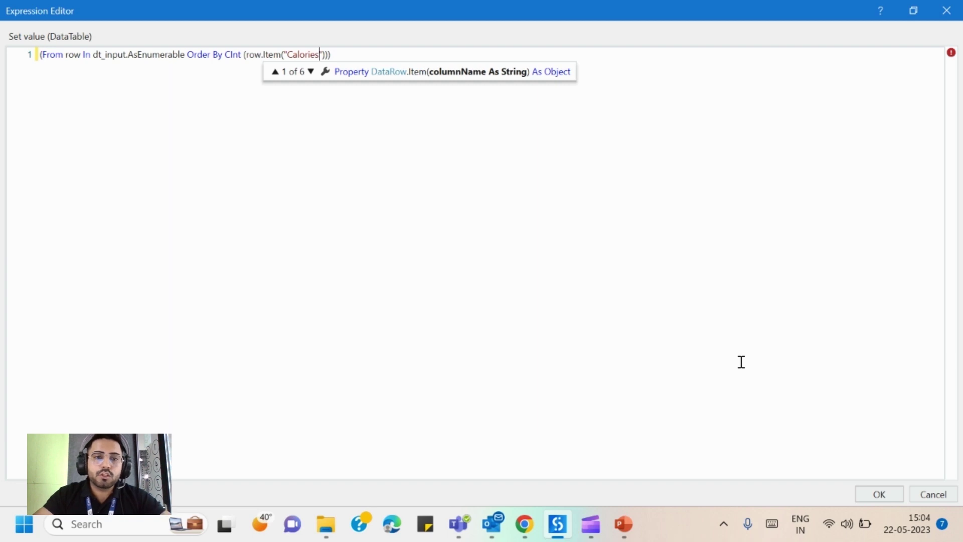
# Add 'By CInt(row.Item("Calories")) Ascending Select', removing the extra parenthesis.
pyautogui.press('BackSpace')
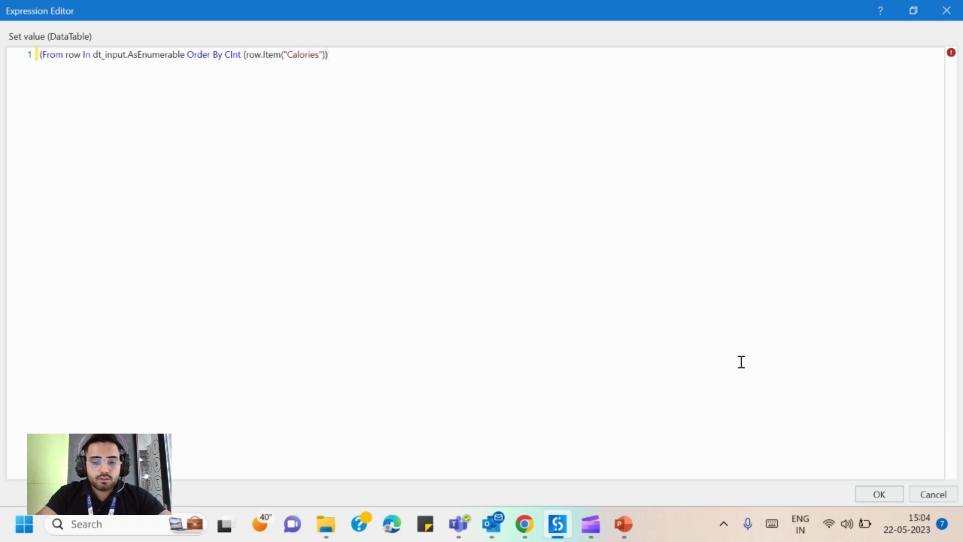
pyautogui.write(' A')
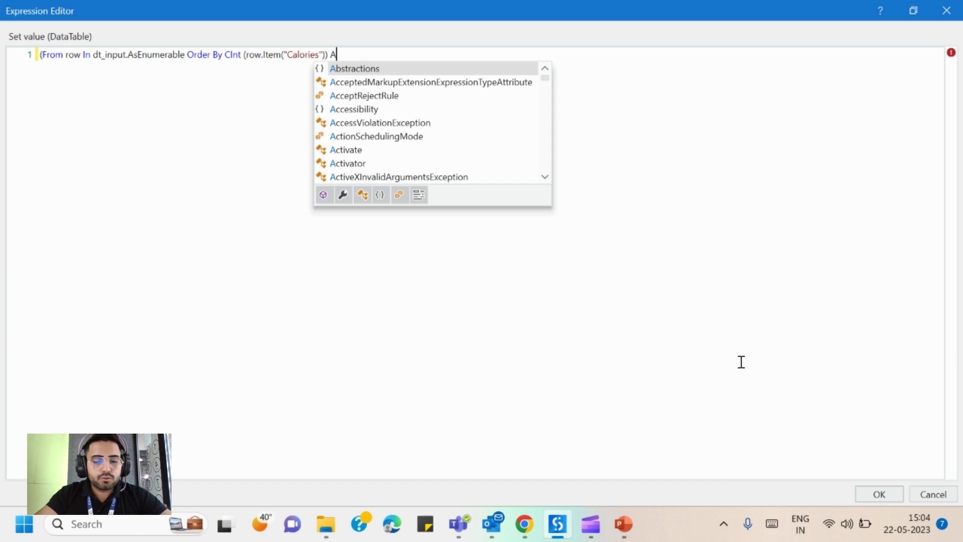
pyautogui.write('s')
pyautogui.press('BackSpace')
pyautogui.press('BackSpace')
pyautogui.press('BackSpace')
pyautogui.write(') A')
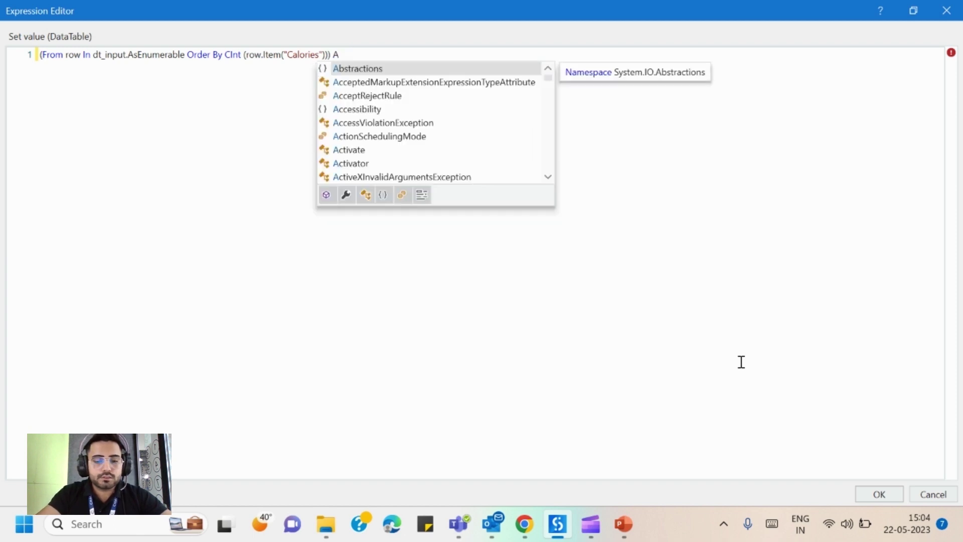
pyautogui.write('scending Select ')
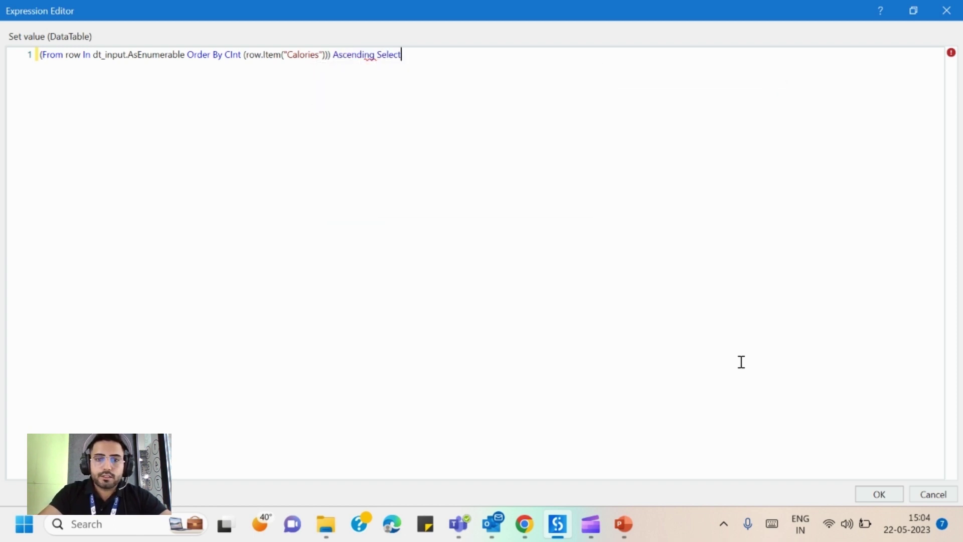
pyautogui.write('row')
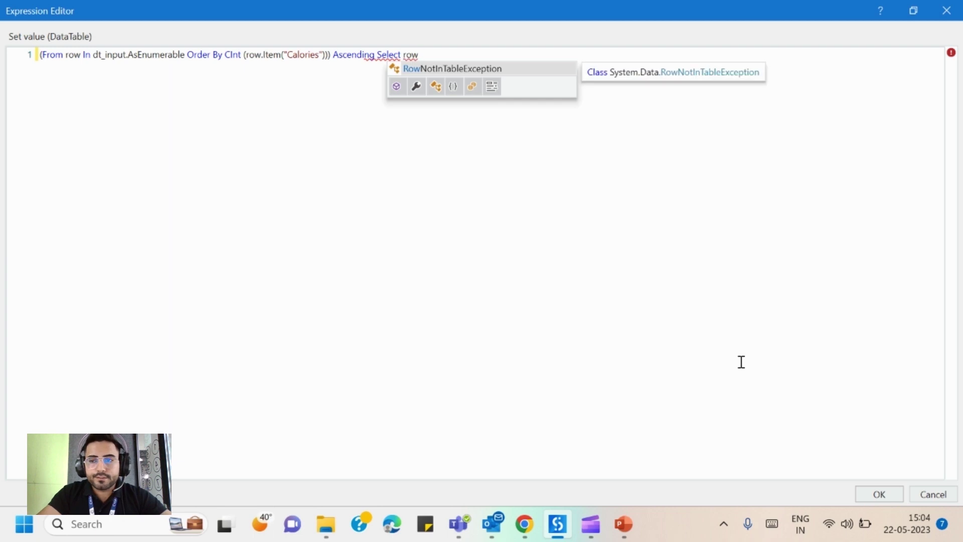
pyautogui.write(').Cop')
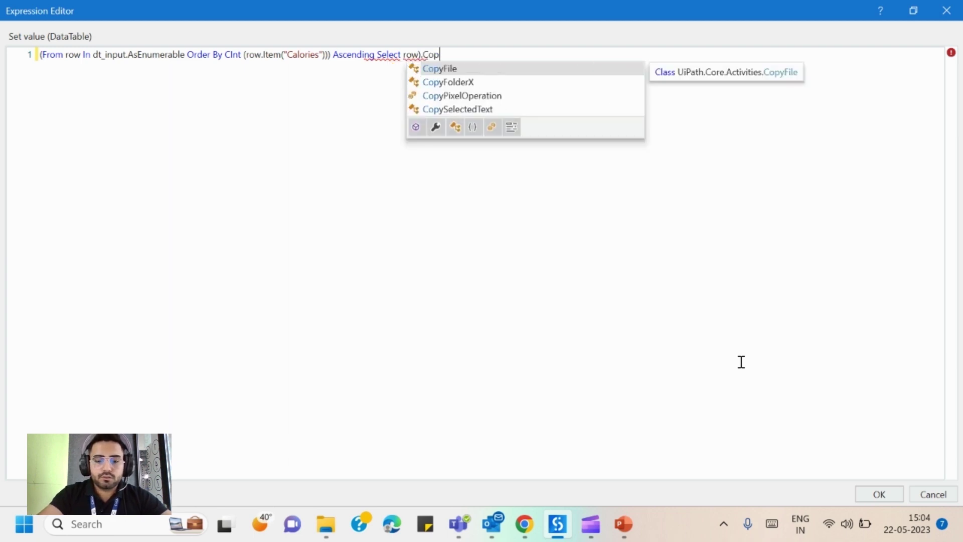
pyautogui.write('ytoDatatable')
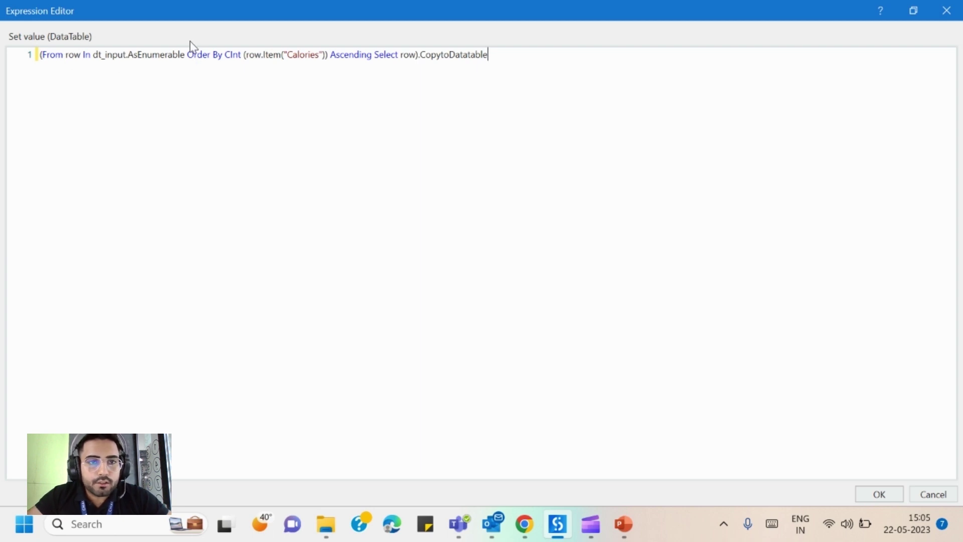
# End the query with 'row).CopyToDataTable' and delete the stray space after CInt.
pyautogui.click(243, 54)
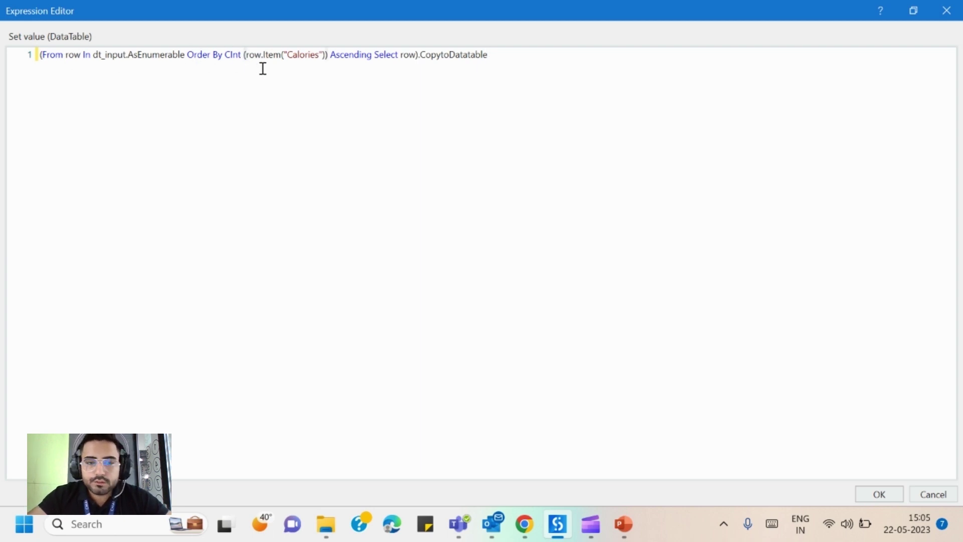
pyautogui.press('BackSpace')
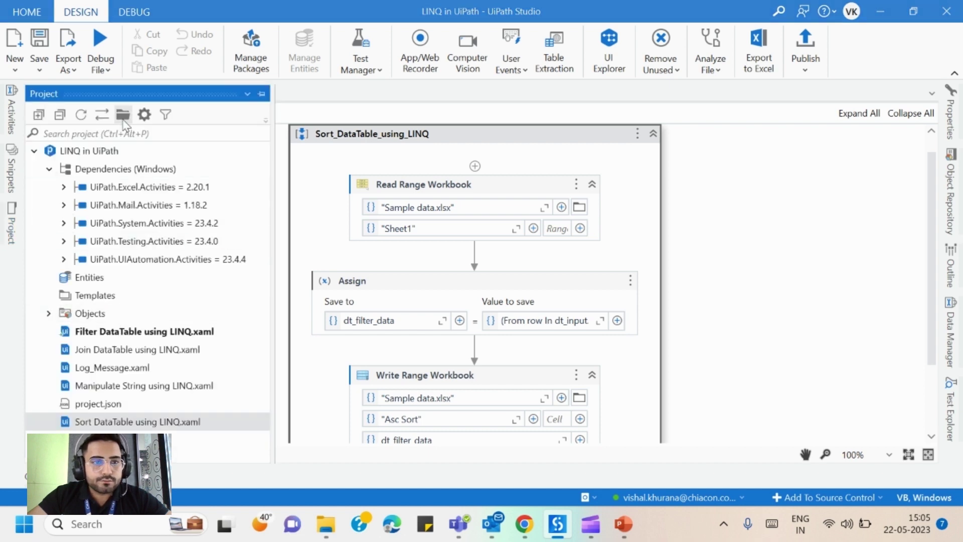
# Hide the project files, check Write Range targets 'Asc Sort', and debug the workflow.
pyautogui.click(319, 223)
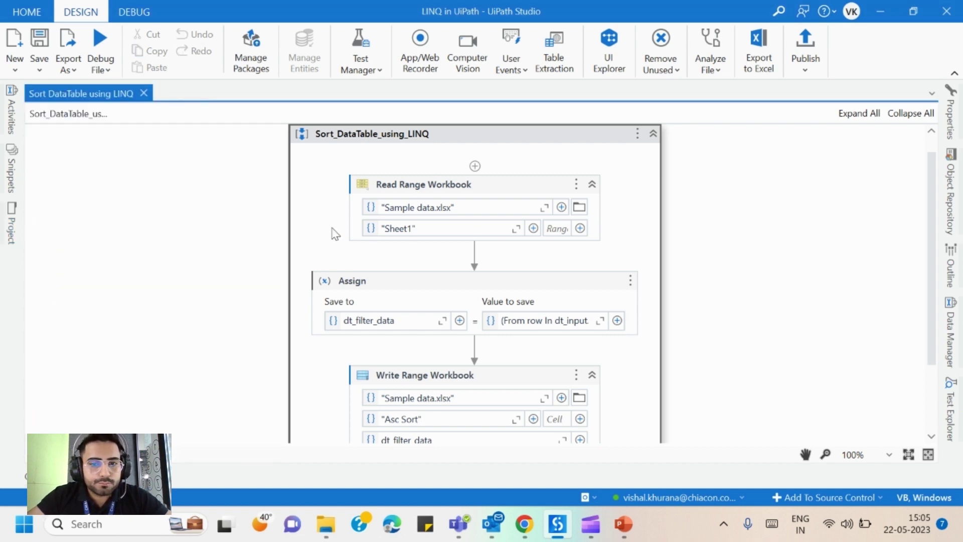
pyautogui.scroll(-3, 365, 303)
pyautogui.click(424, 287)
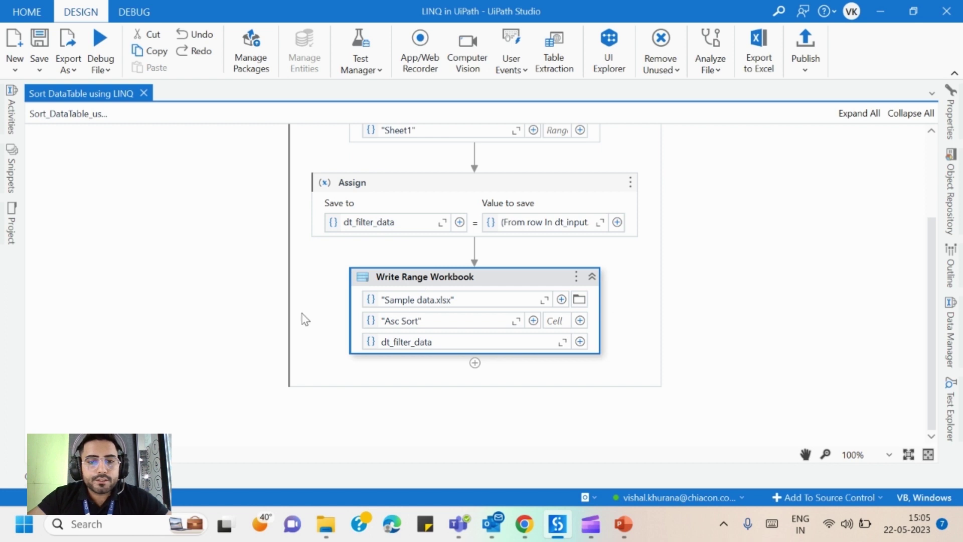
pyautogui.scroll(3, 425, 300)
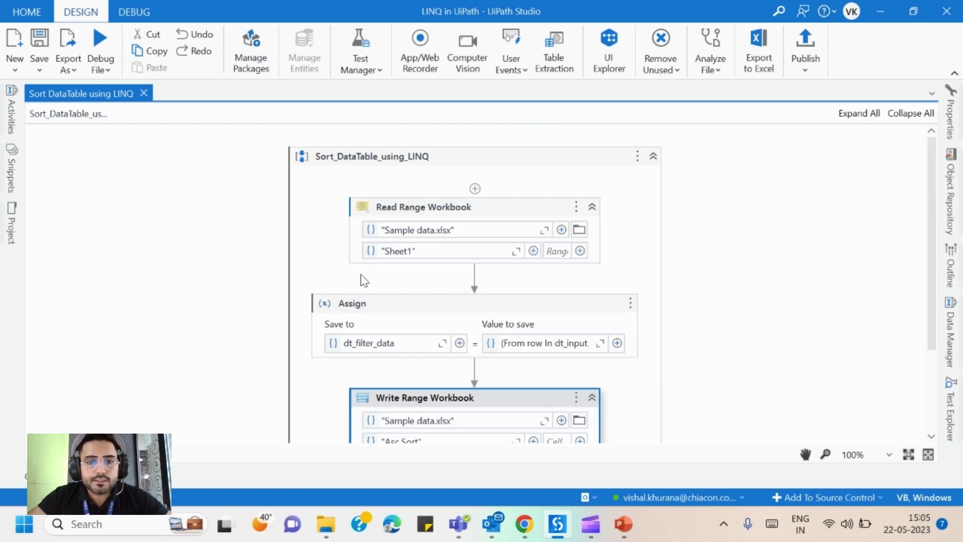
pyautogui.scroll(-3, 393, 241)
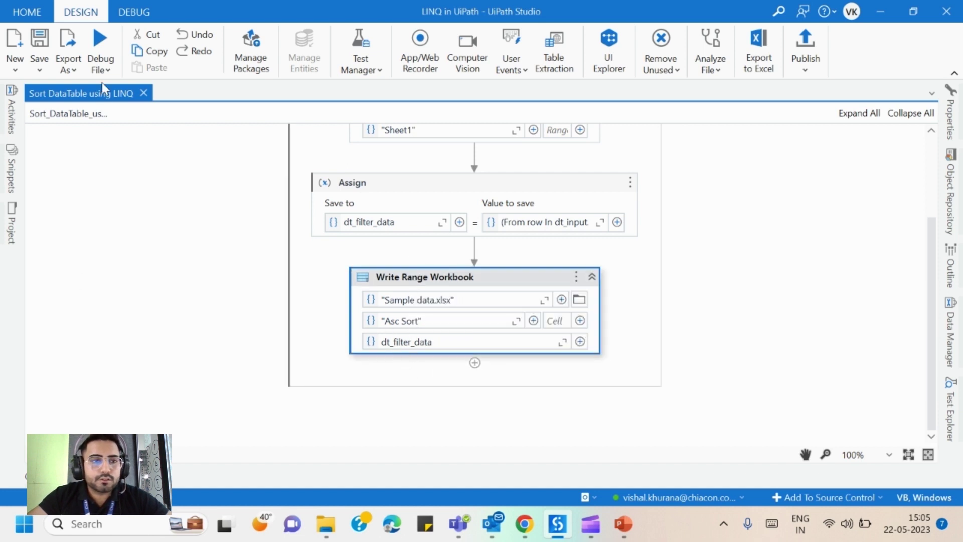
pyautogui.click(100, 39)
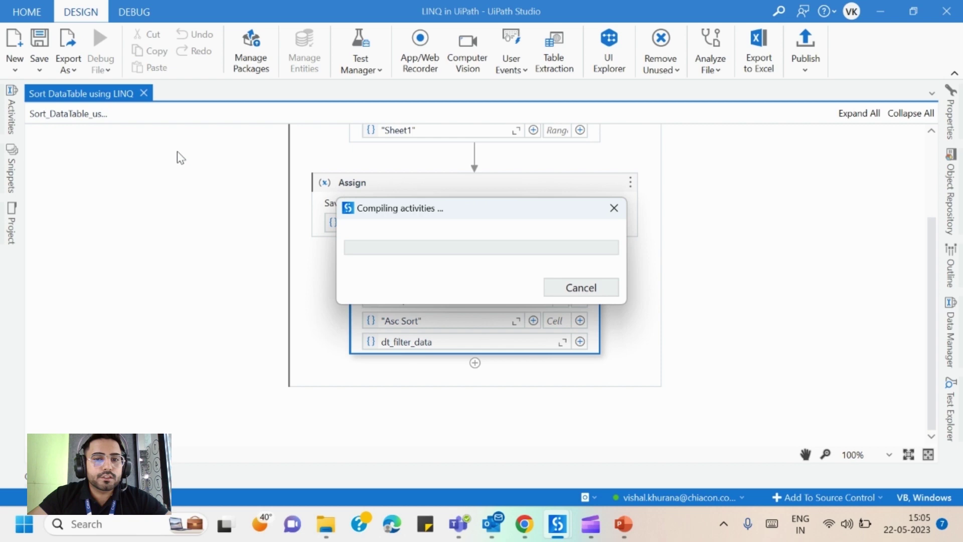
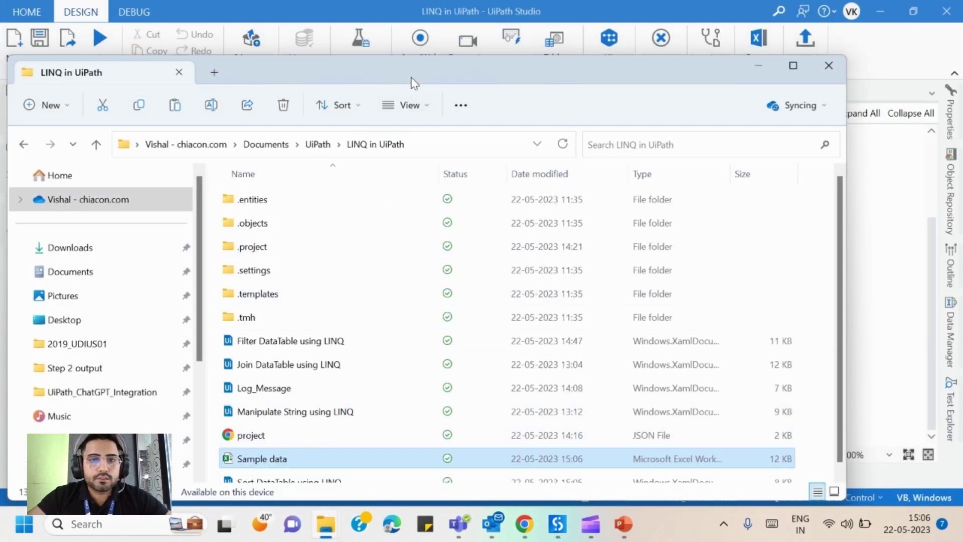
# Maximize the LINQ in UiPath folder and open the Sample data workbook in Excel.
pyautogui.doubleClick(418, 71)
pyautogui.doubleClick(283, 393)
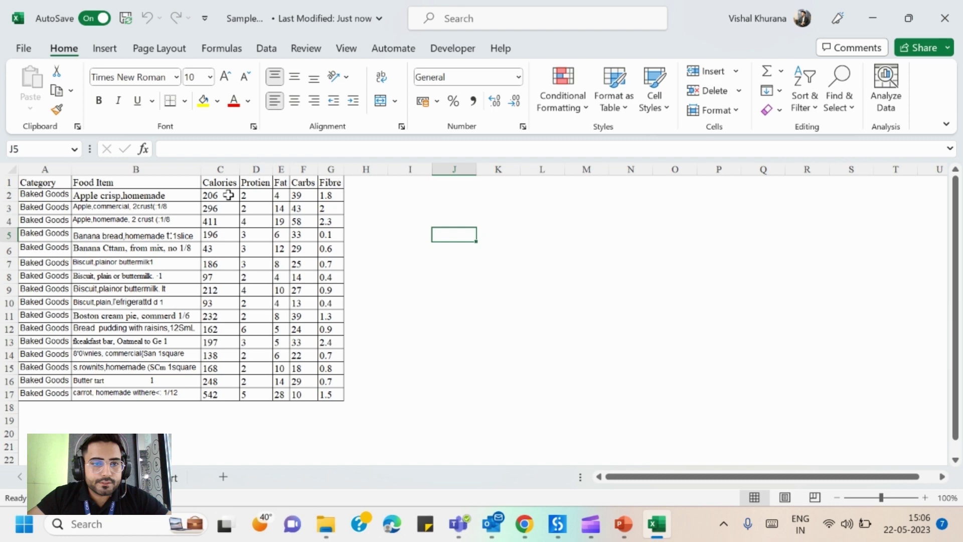
# Autofit every column of the Sample data sheet to its contents.
pyautogui.click(220, 169)
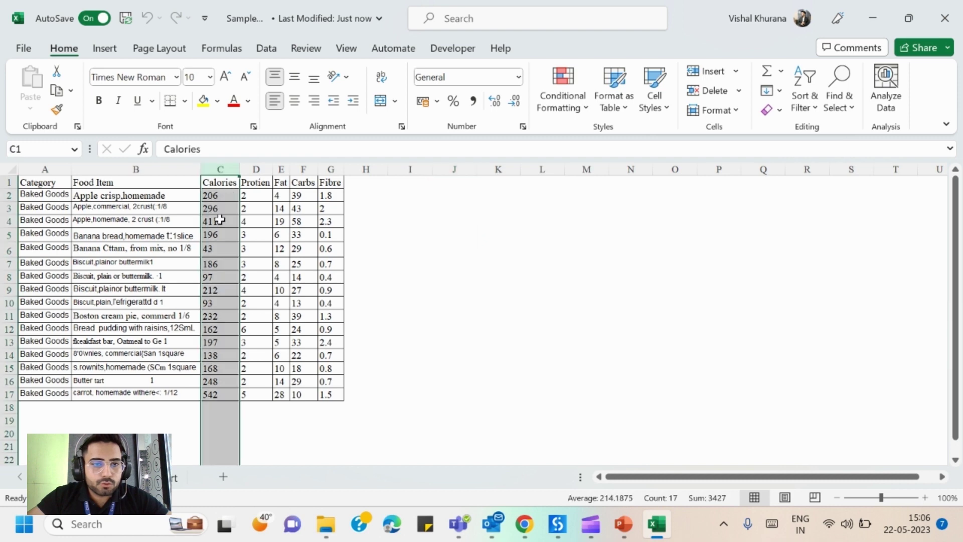
pyautogui.click(228, 196)
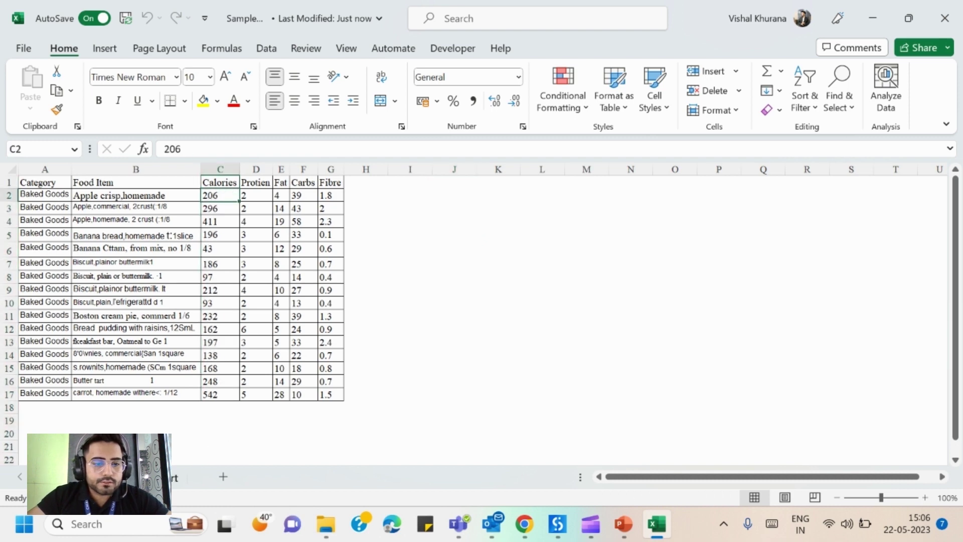
pyautogui.hotkey('ctrl', 'z')
pyautogui.click(12, 169)
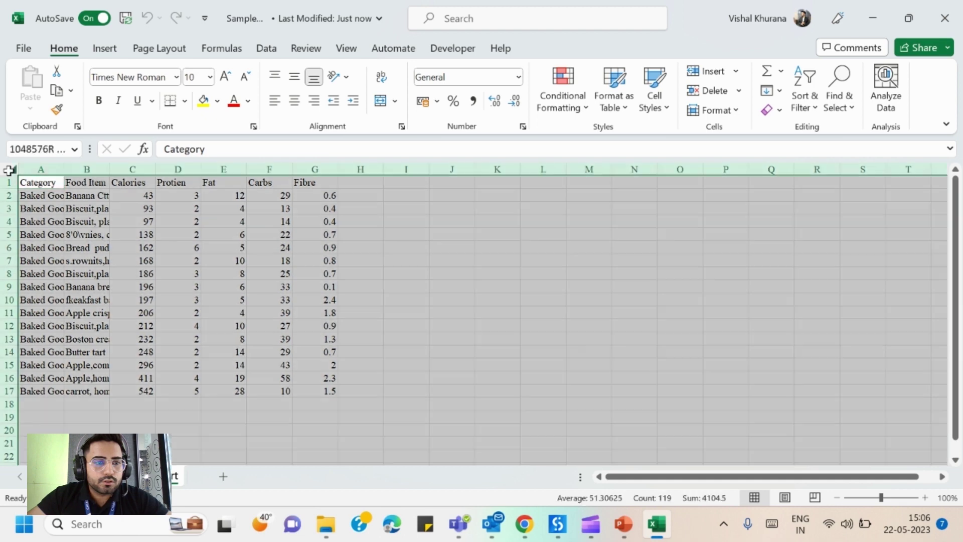
pyautogui.doubleClick(63, 165)
pyautogui.click(150, 182)
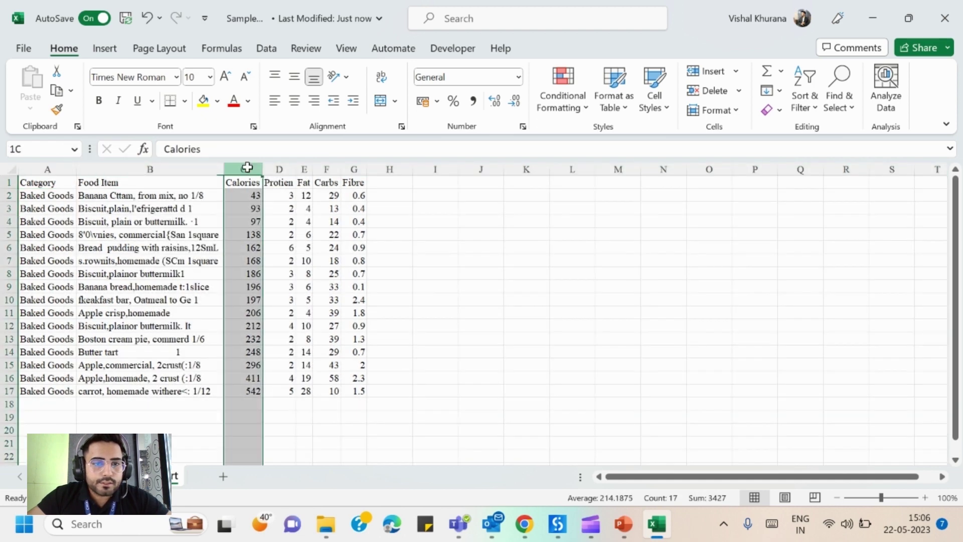
# Check that Calories values C2:C17 run ascending from 43 to 542, then return to UiPath.
pyautogui.click(242, 195)
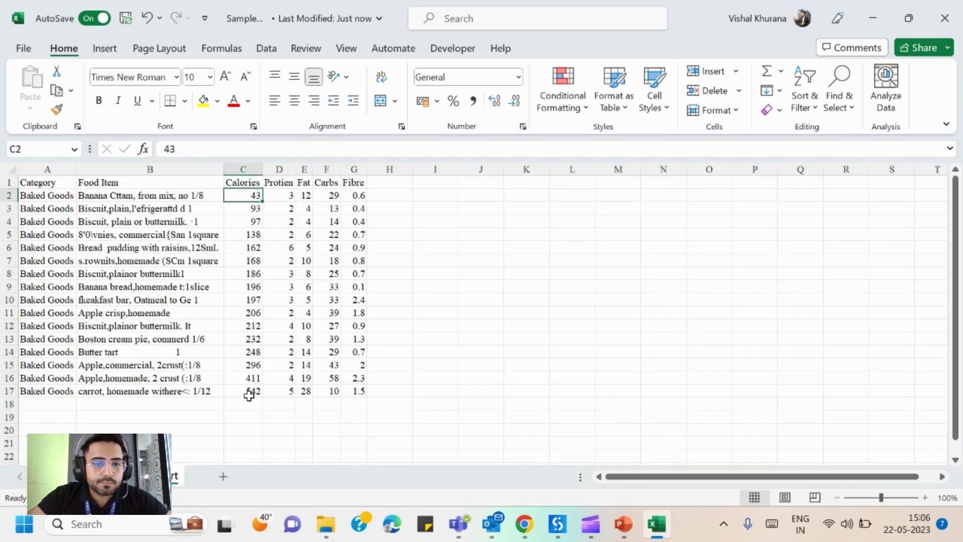
pyautogui.moveTo(249, 391)
pyautogui.mouseDown()
pyautogui.moveTo(242, 194)
pyautogui.moveTo(242, 352)
pyautogui.mouseUp()
pyautogui.click(384, 198)
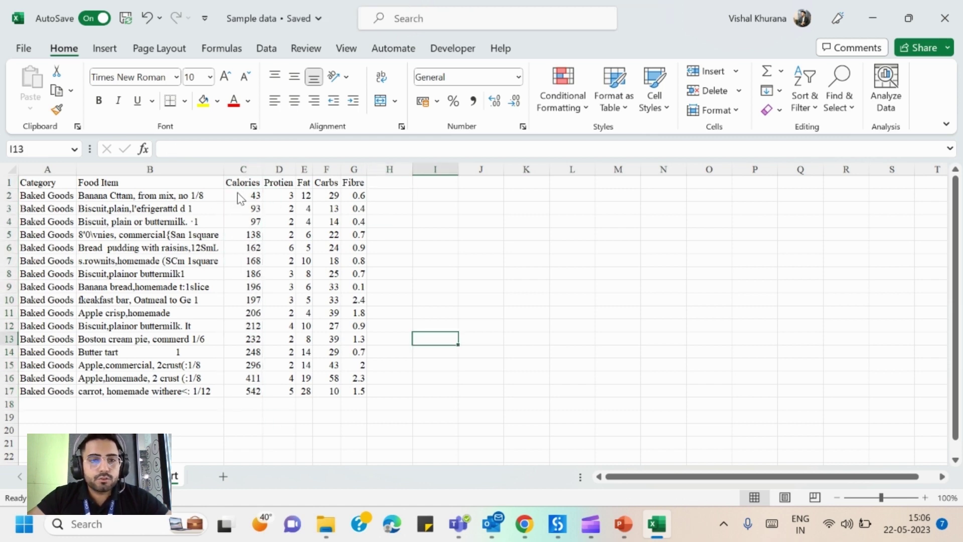
pyautogui.hotkey('alt', 'Tab')
pyautogui.hotkey('alt', 'Tab')
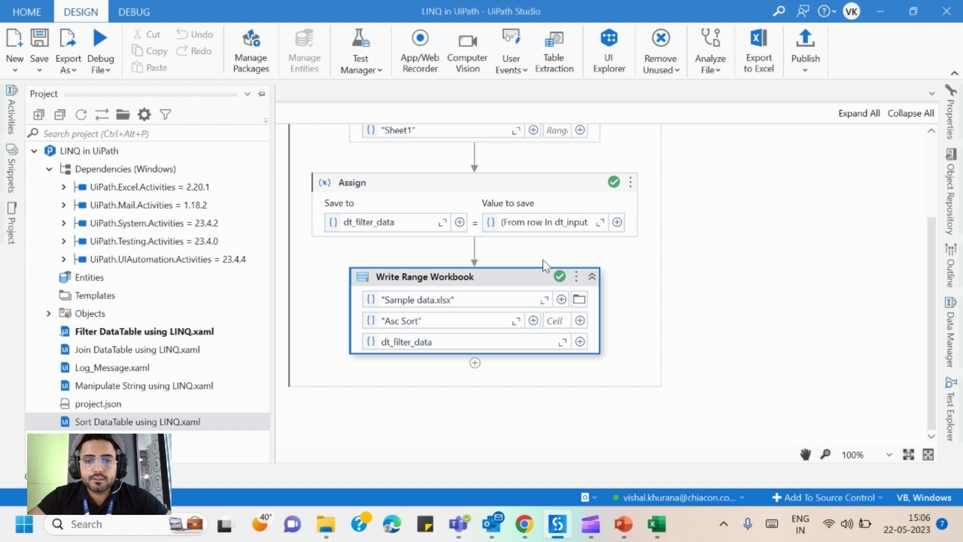
# Change the Assign sort expression to Calories Descending and clear the 'Asc Sort' sheet name.
pyautogui.click(599, 222)
pyautogui.click(562, 194)
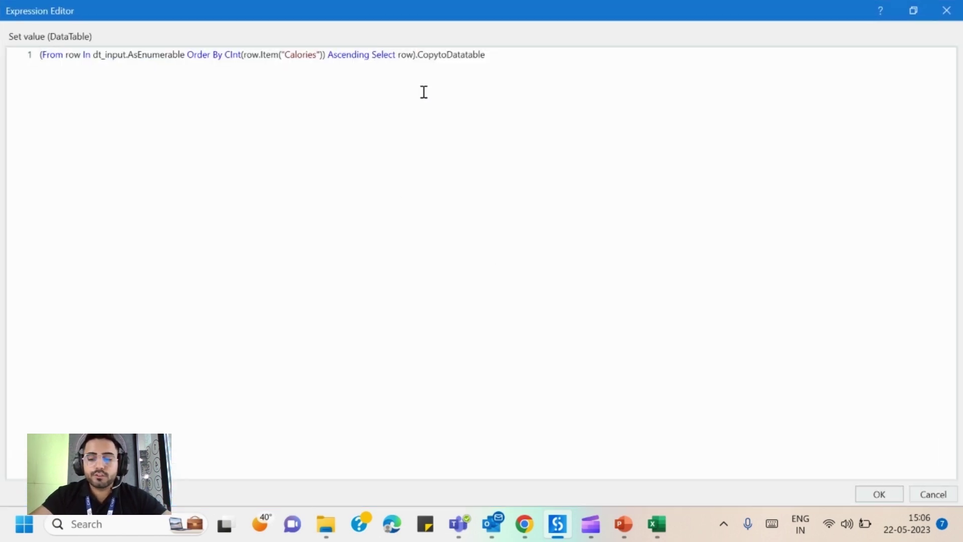
pyautogui.hotkey('ctrl', 'BackSpace')
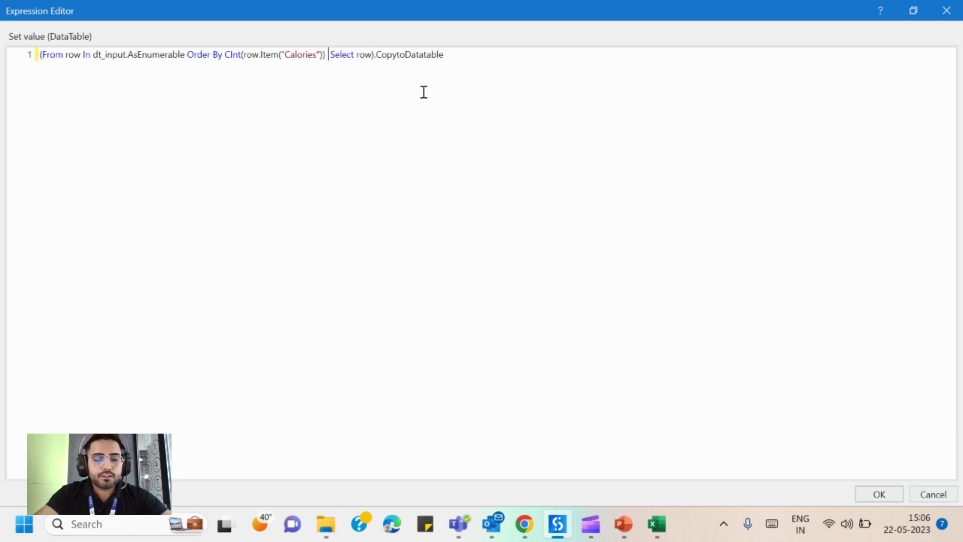
pyautogui.write('Descending')
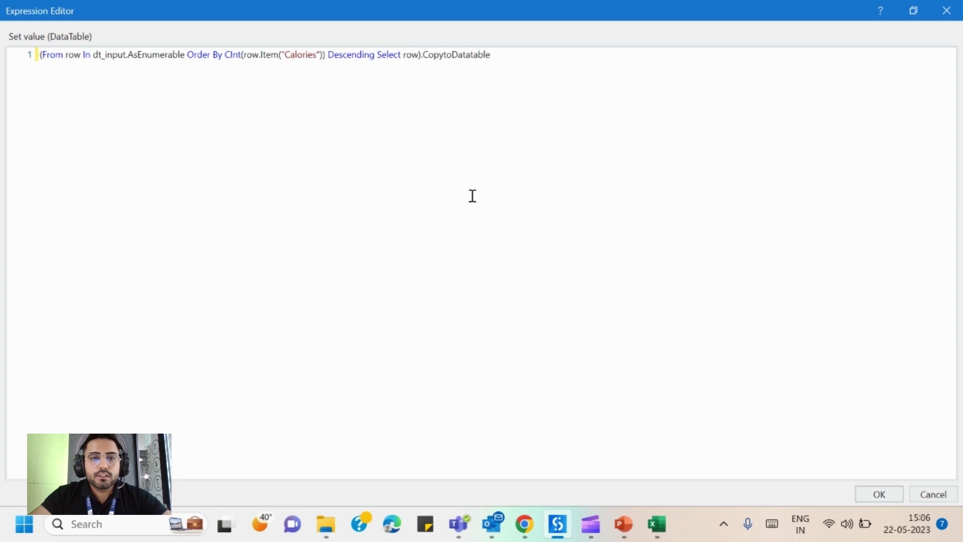
pyautogui.click(879, 492)
pyautogui.hotkey('ctrl', 'a')
pyautogui.press('BackSpace')
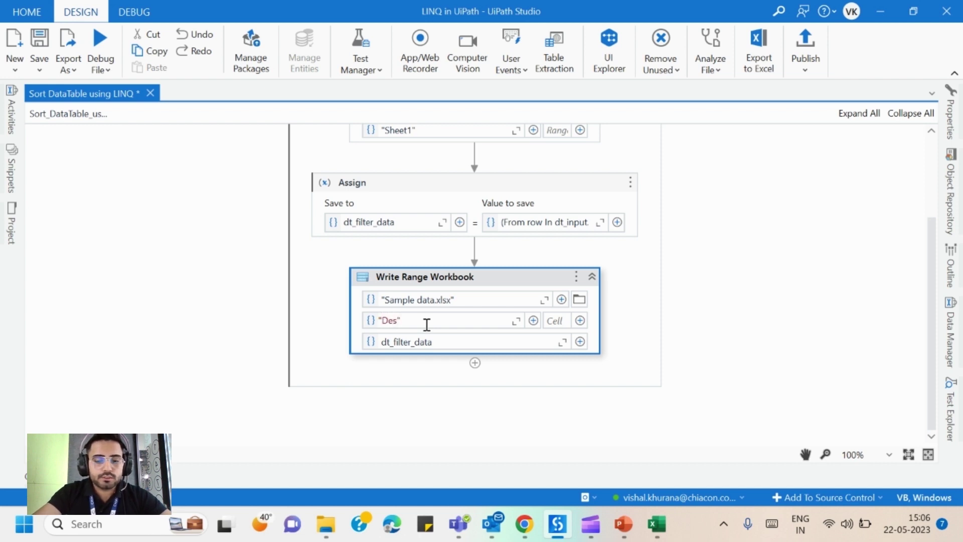
pyautogui.write('Sort')
# Set the Write Range sheet to 'Des Sort', save, close Excel and debug the workflow.
pyautogui.press('Return')
pyautogui.hotkey('ctrl', 's')
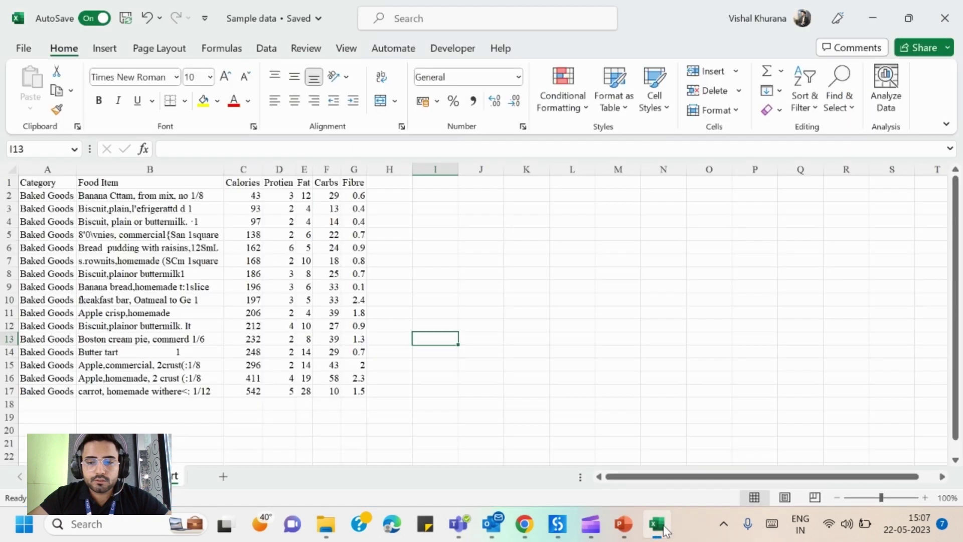
pyautogui.moveTo(656, 524)
pyautogui.click(594, 389)
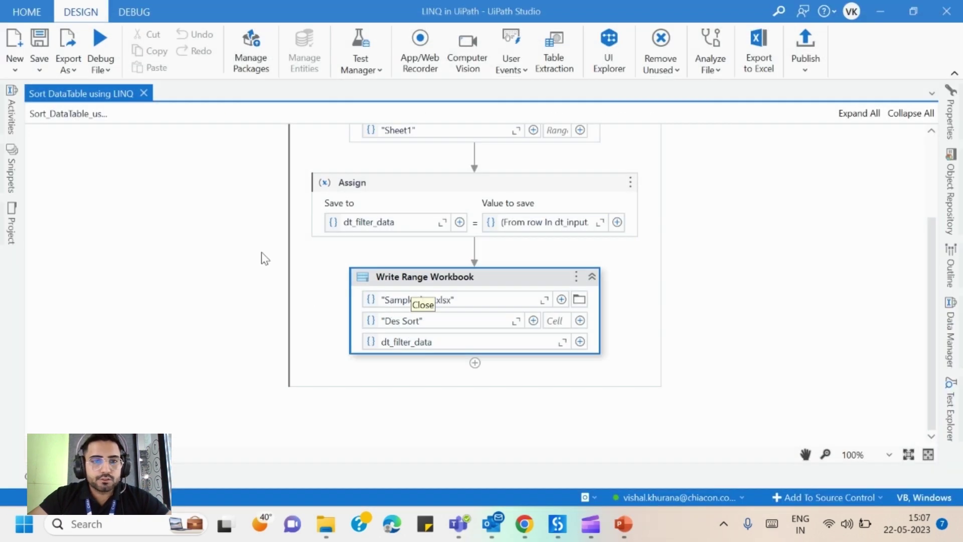
pyautogui.click(100, 38)
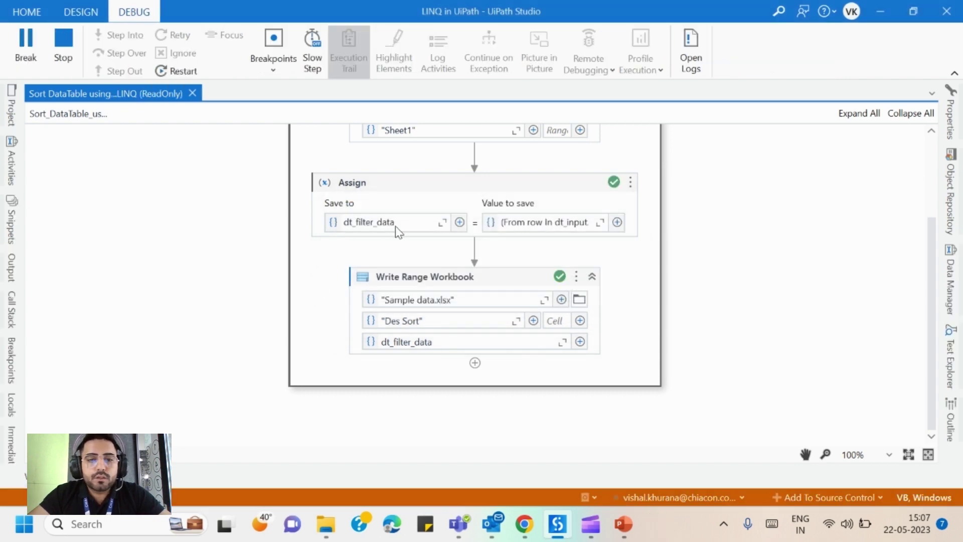
# Reopen the Sample data workbook from the project folder.
pyautogui.click(11, 222)
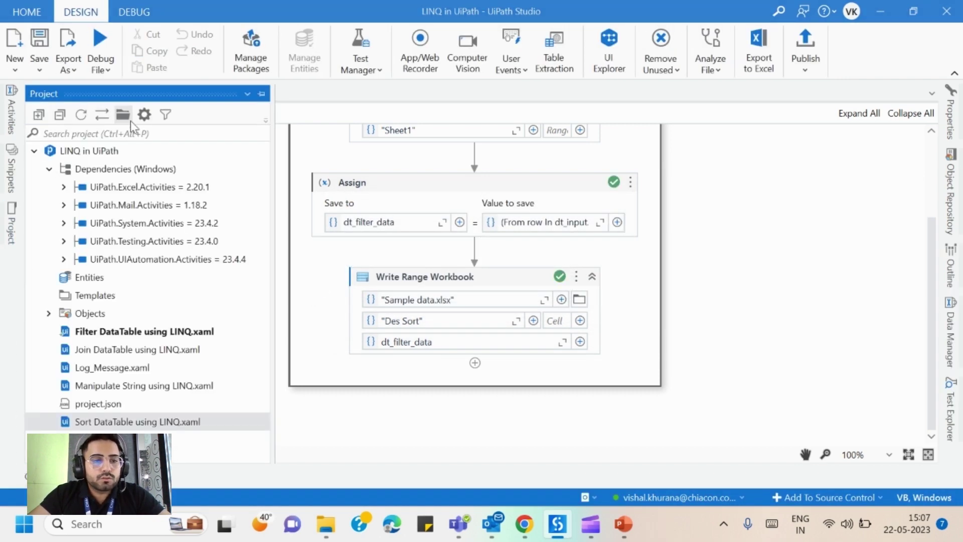
pyautogui.click(130, 121)
pyautogui.doubleClick(311, 399)
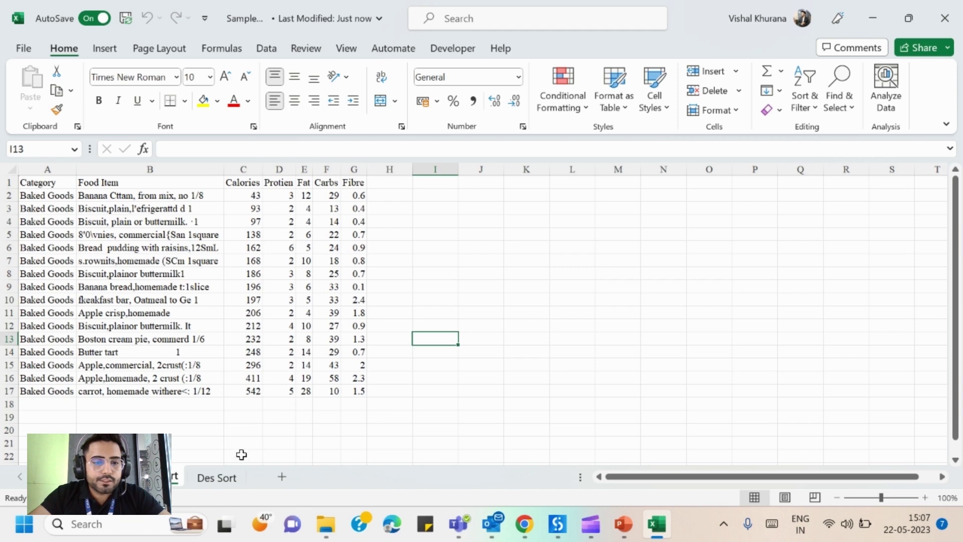
# View the Des Sort sheet and autofit all its columns.
pyautogui.click(217, 477)
pyautogui.click(11, 170)
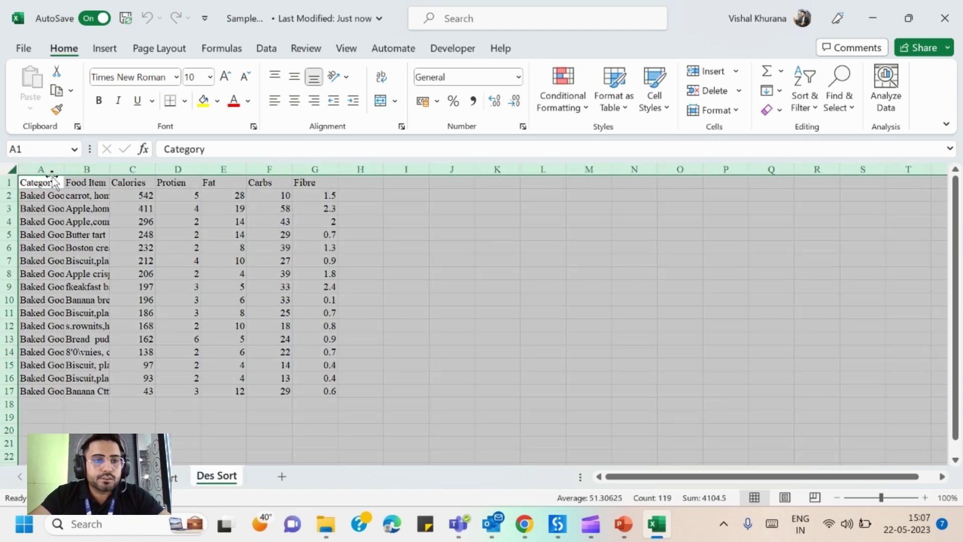
pyautogui.doubleClick(65, 170)
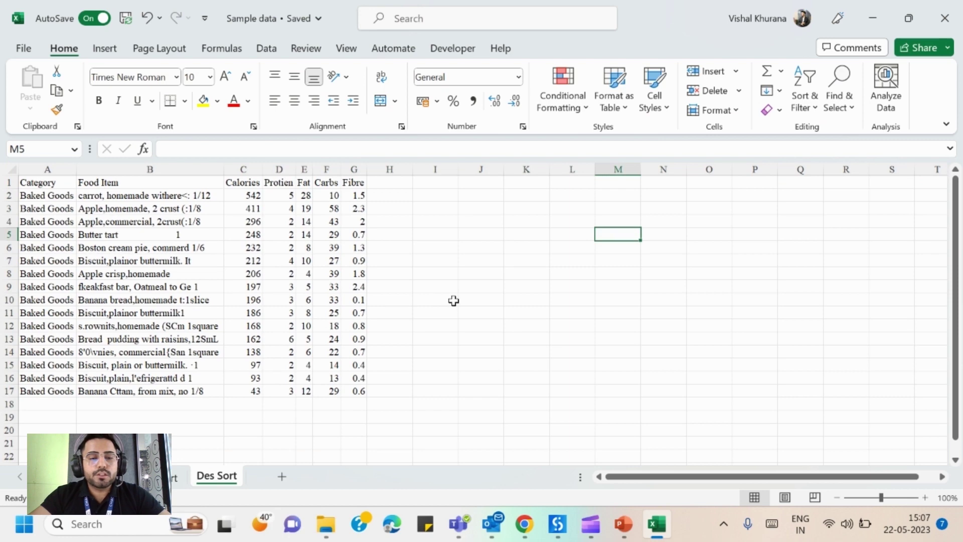